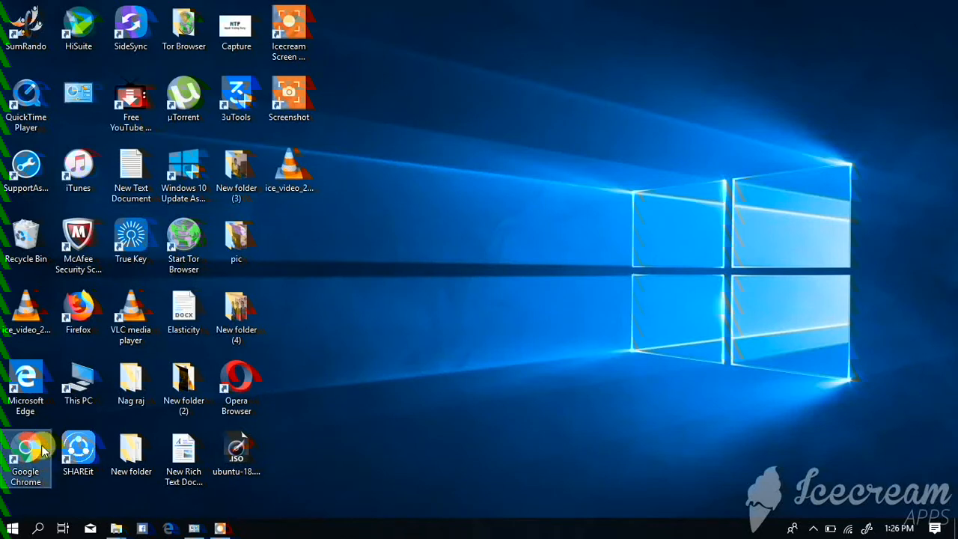
- Launch Google Chrome from its Windows 10 desktop shortcut
double_click(42, 450)
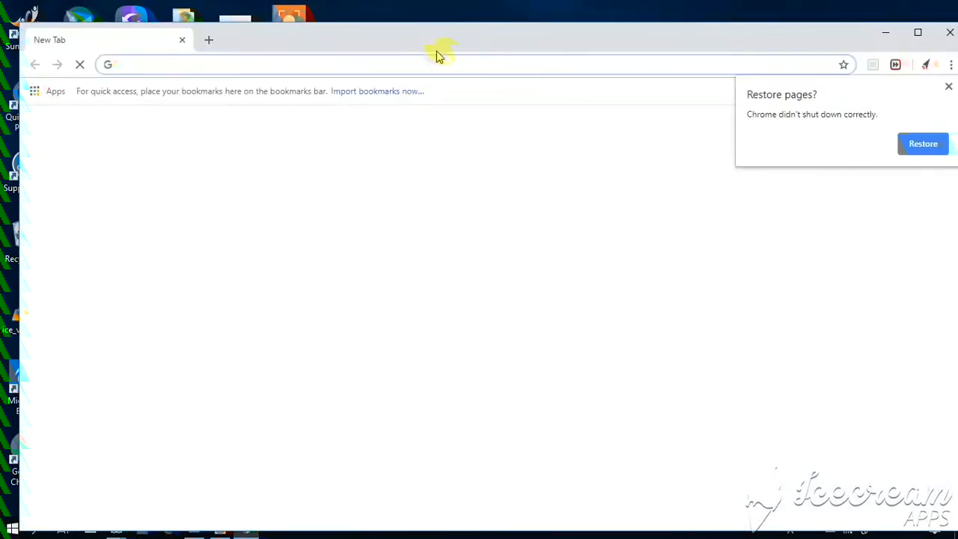
- Search Google for 'virtual box', open virtualbox.org and go to its Downloads page
text(virtual box)
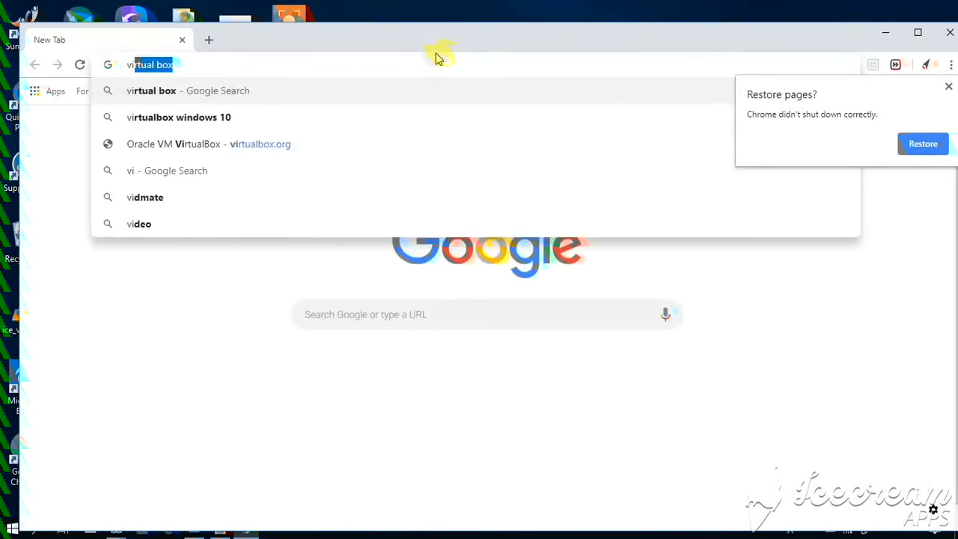
click(949, 86)
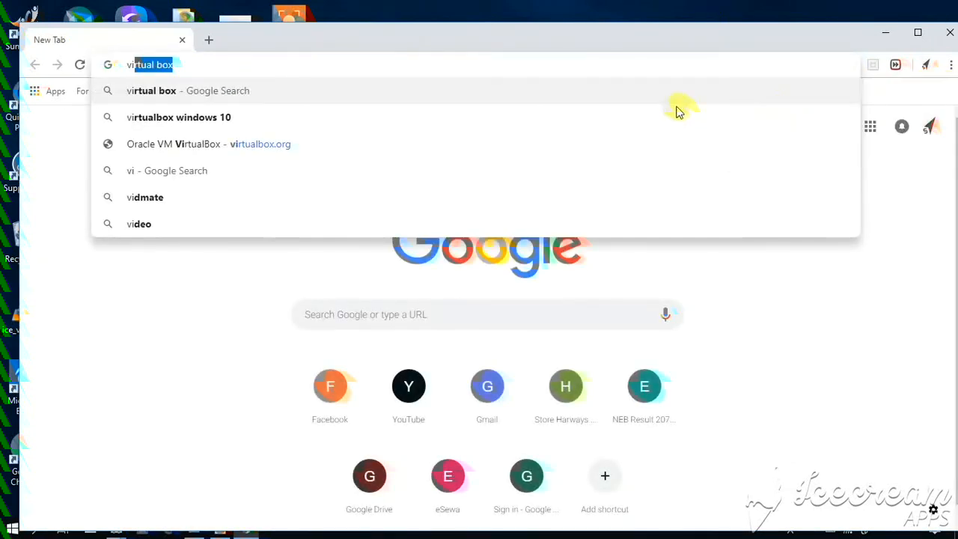
key(Return)
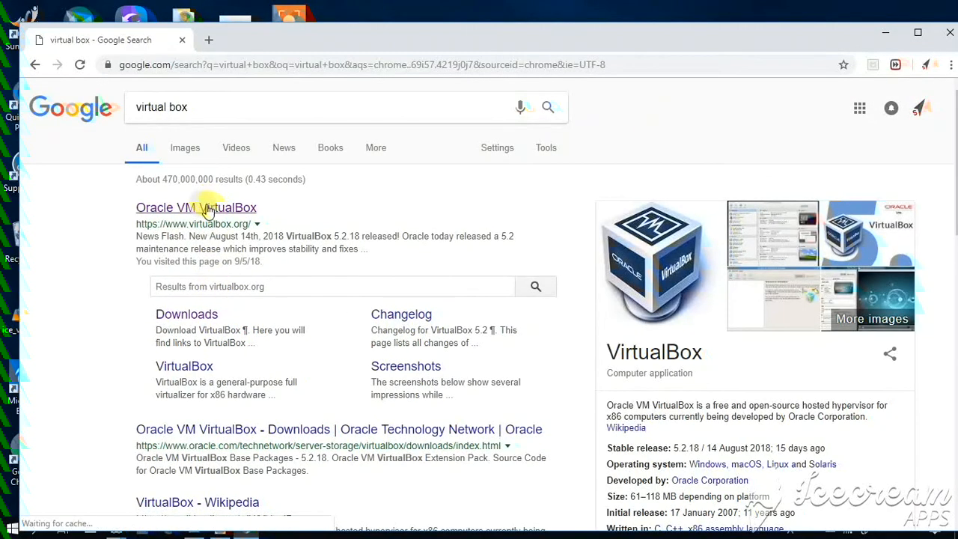
click(204, 210)
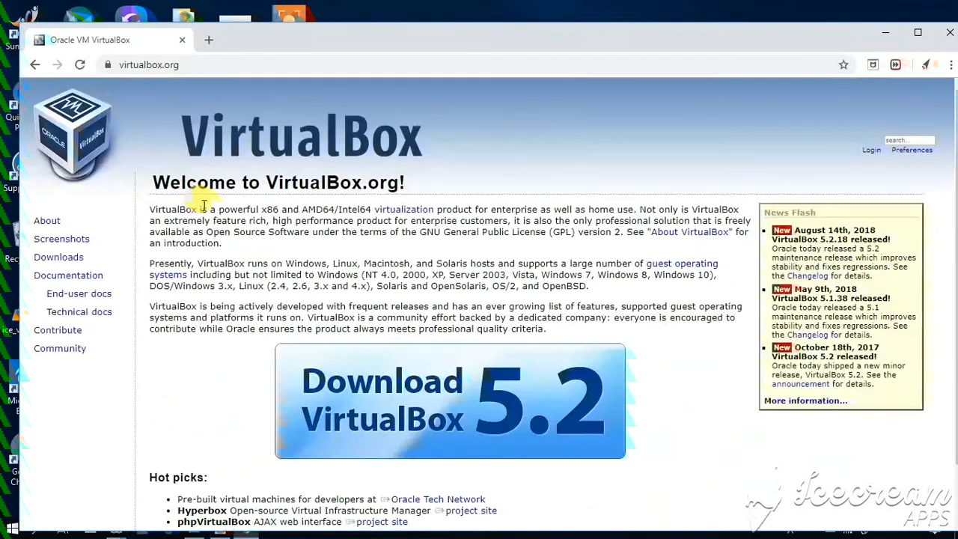
click(78, 259)
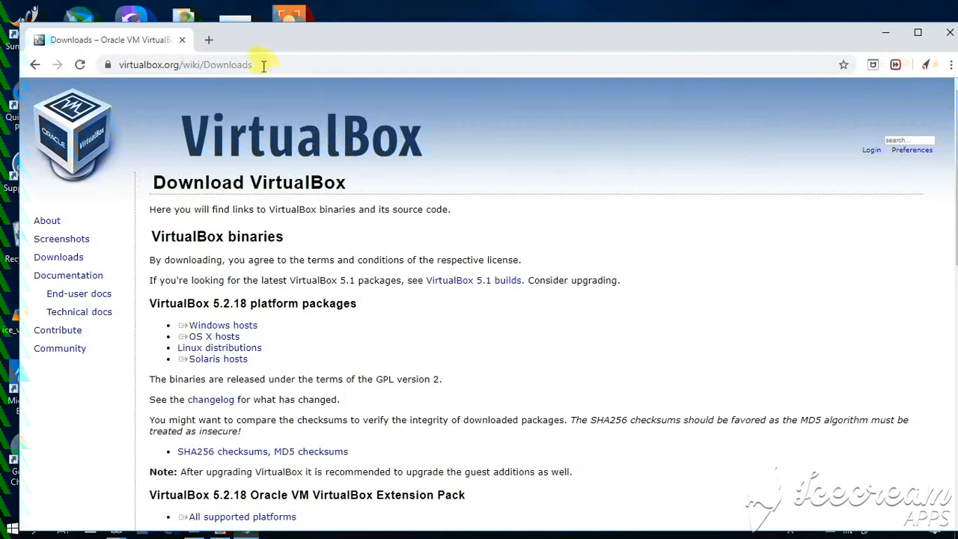
- Check the Ubuntu Desktop 18.04 LTS offer in ubuntu.com's Download menu, then close Chrome
click(212, 39)
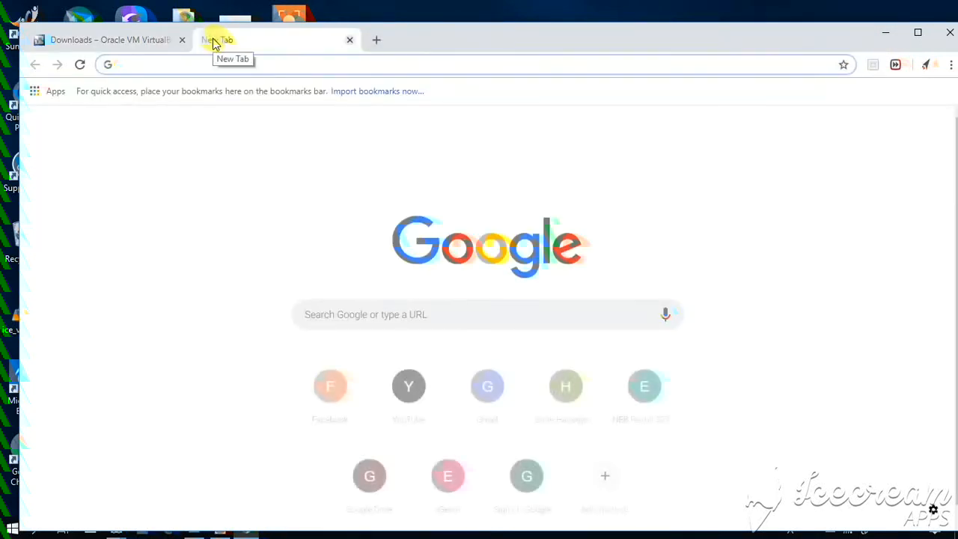
text(ubuntu.com)
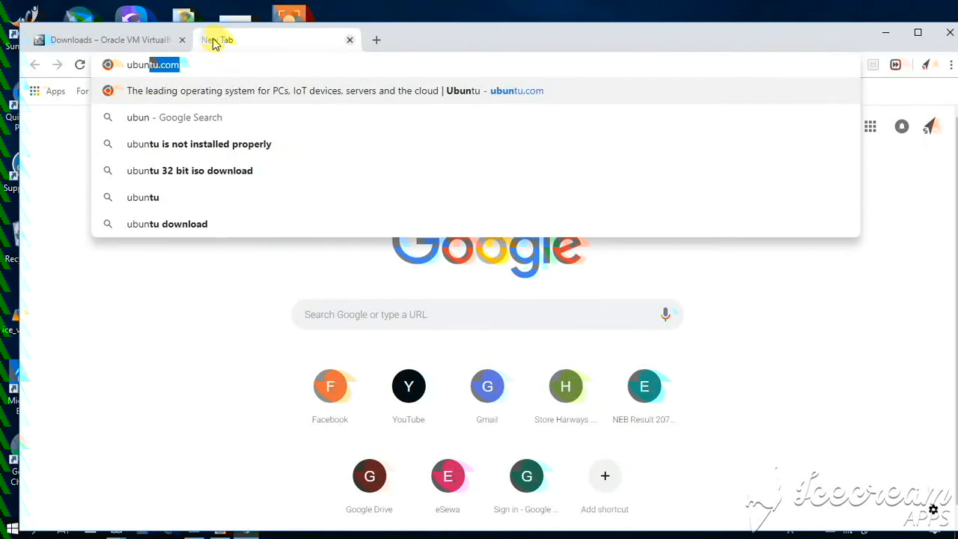
key(Return)
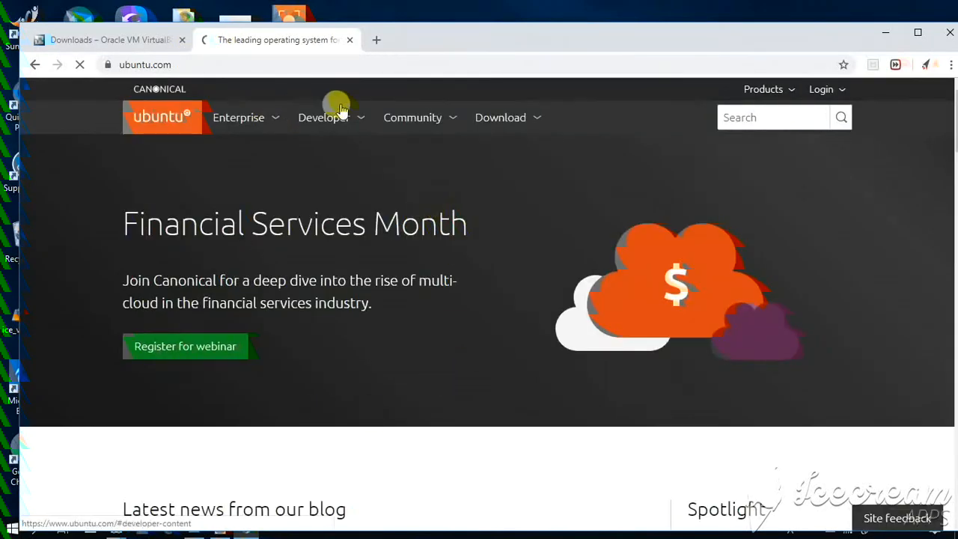
click(515, 118)
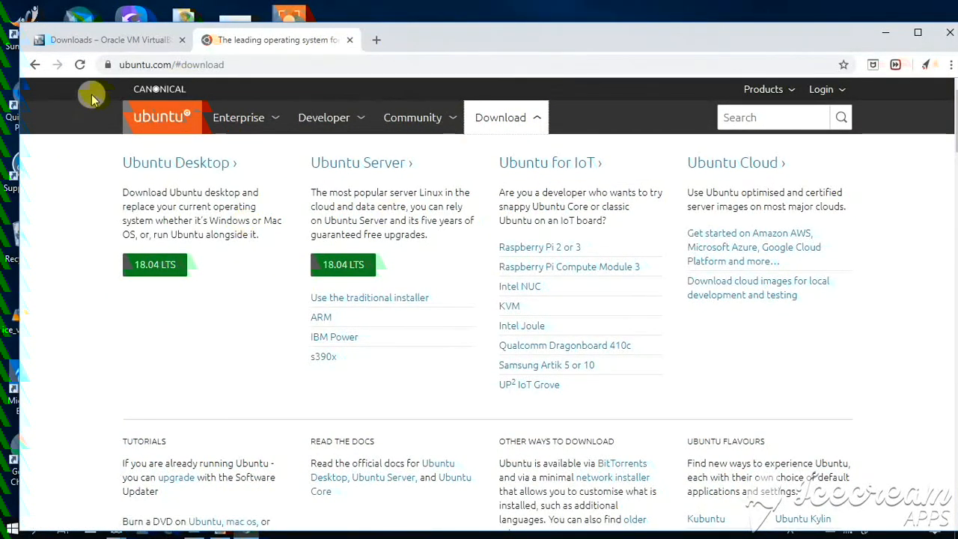
click(949, 34)
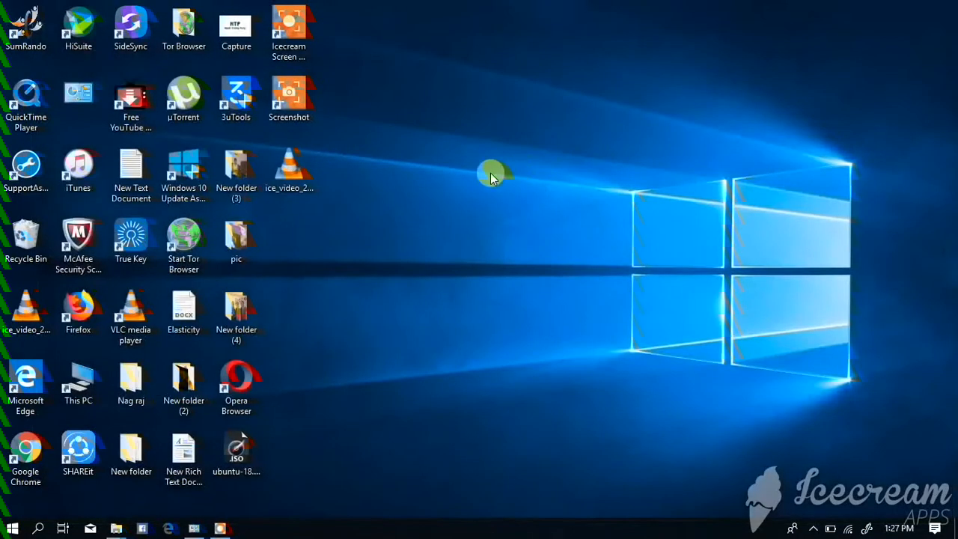
- Search Start for 'virt' and run VirtualBox-5.2.18-124319-Win (1).exe
click(28, 530)
text(vi)
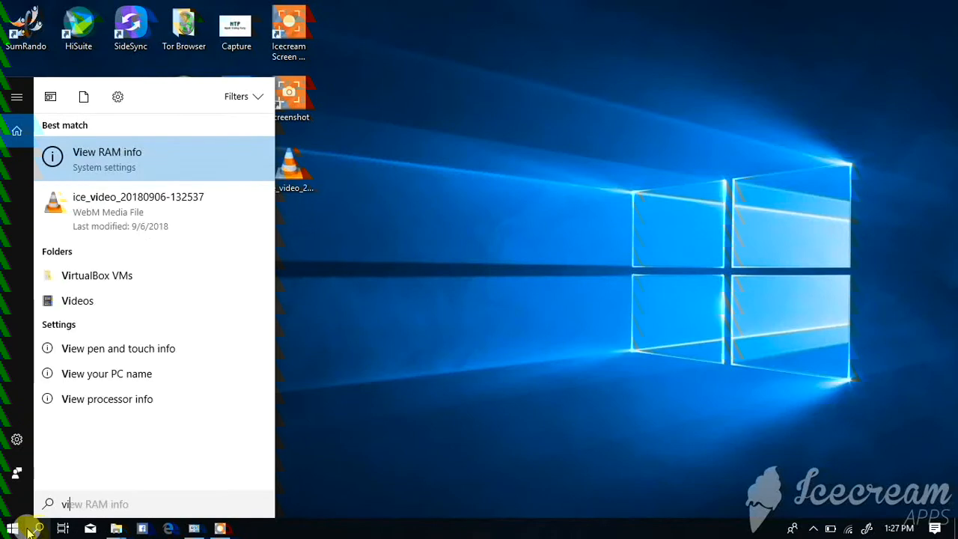
text(rt)
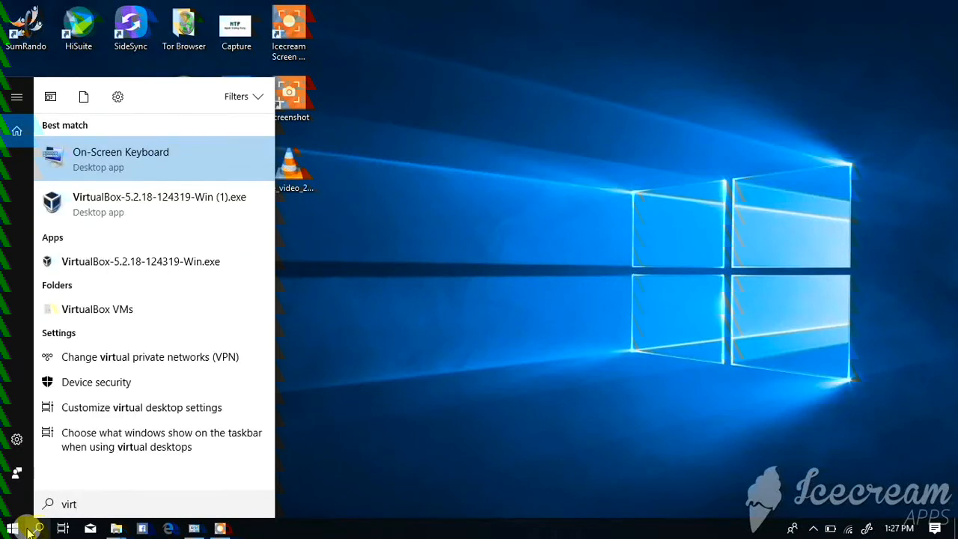
click(166, 198)
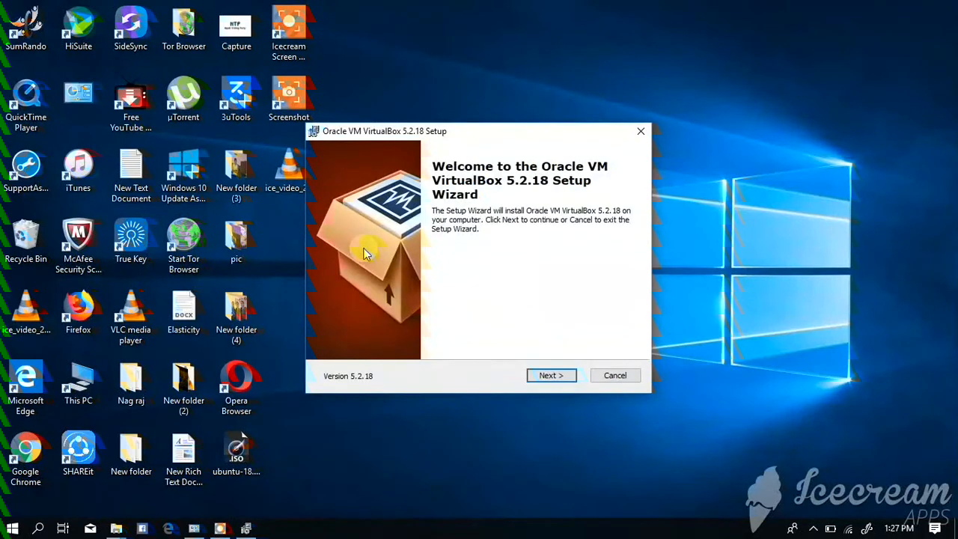
- Install VirtualBox 5.2.18 with default features and shortcuts, and finish so the Manager starts
click(562, 375)
click(566, 377)
click(566, 377)
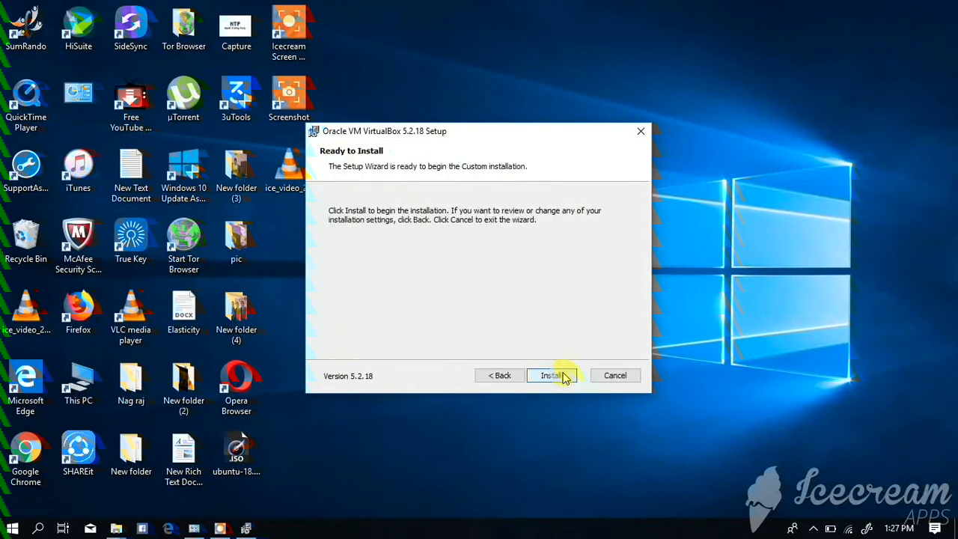
click(565, 376)
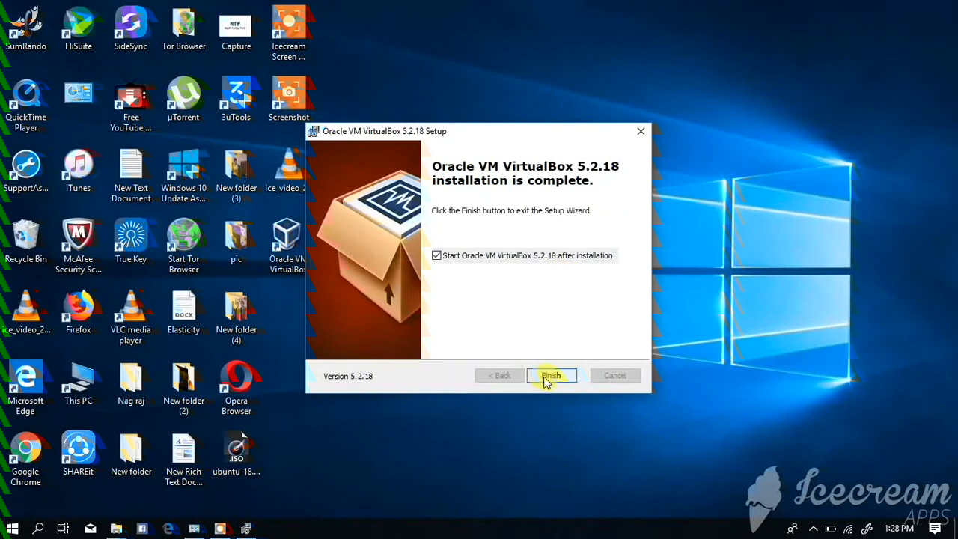
click(549, 378)
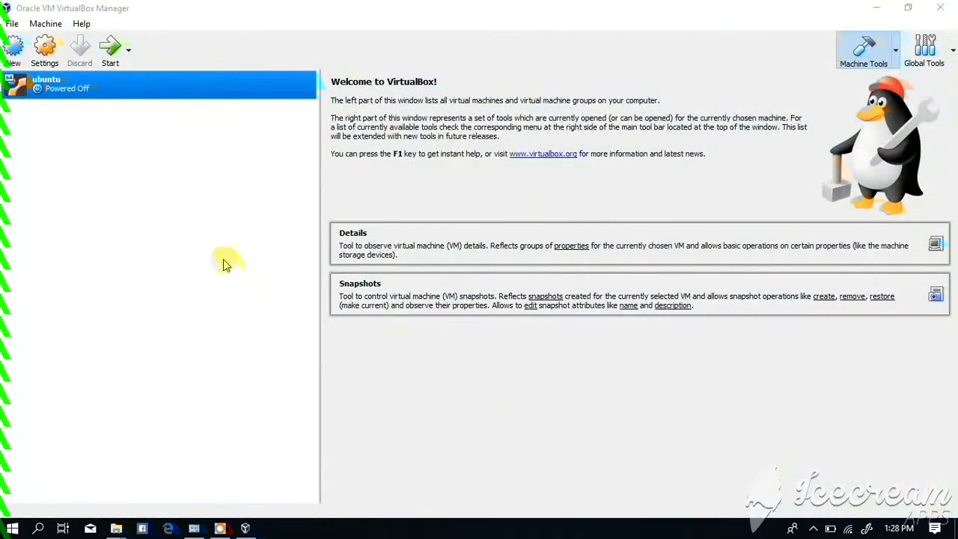
- Remove the existing ubuntu machine from VirtualBox's list and start the New machine wizard
click(129, 93)
right_click(127, 92)
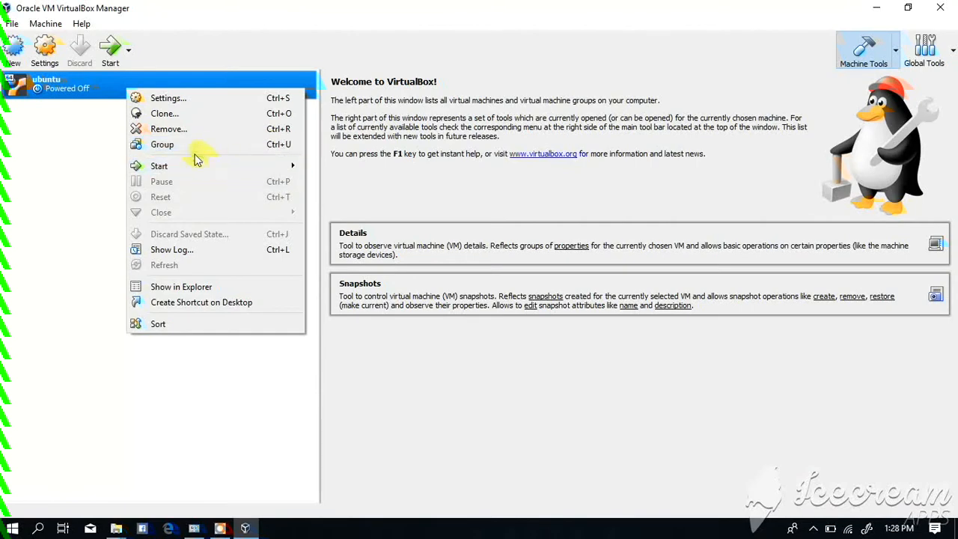
click(202, 129)
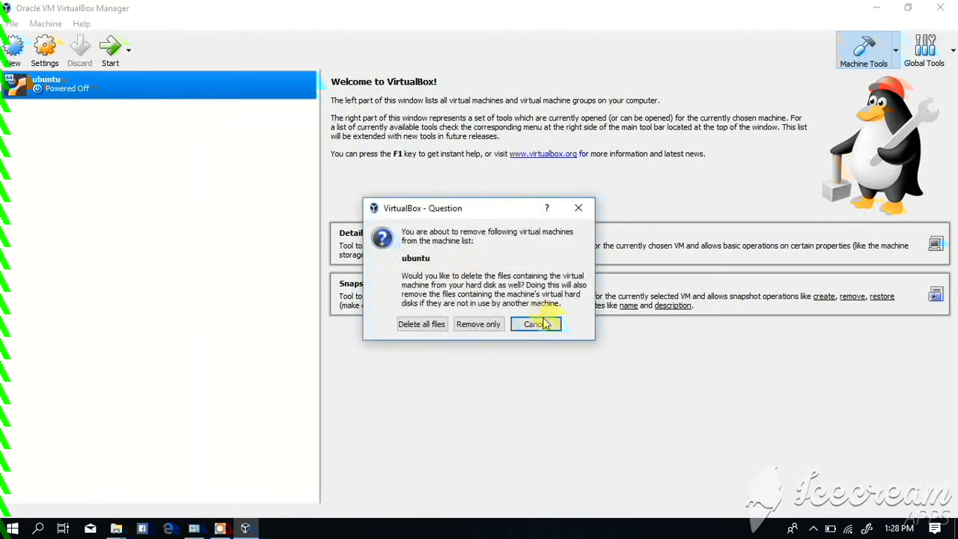
click(422, 324)
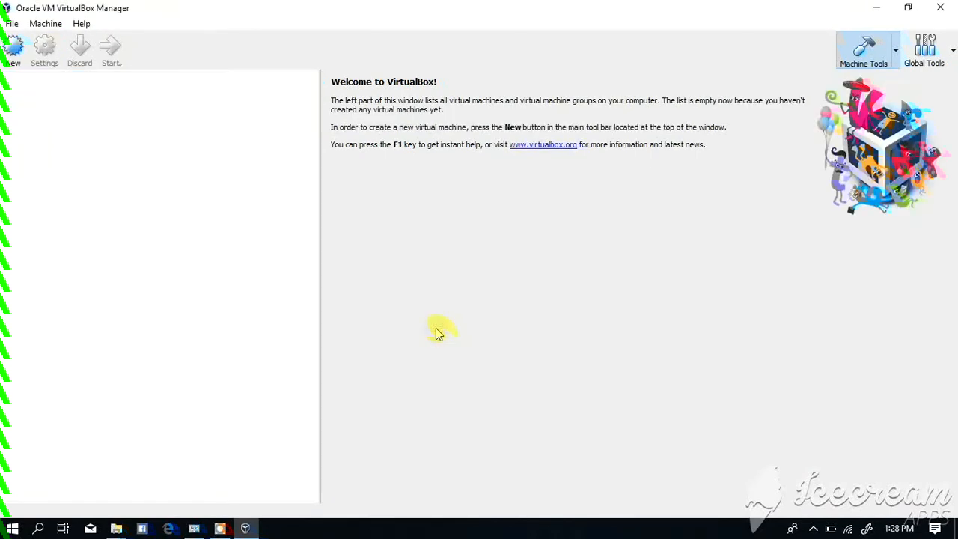
click(17, 54)
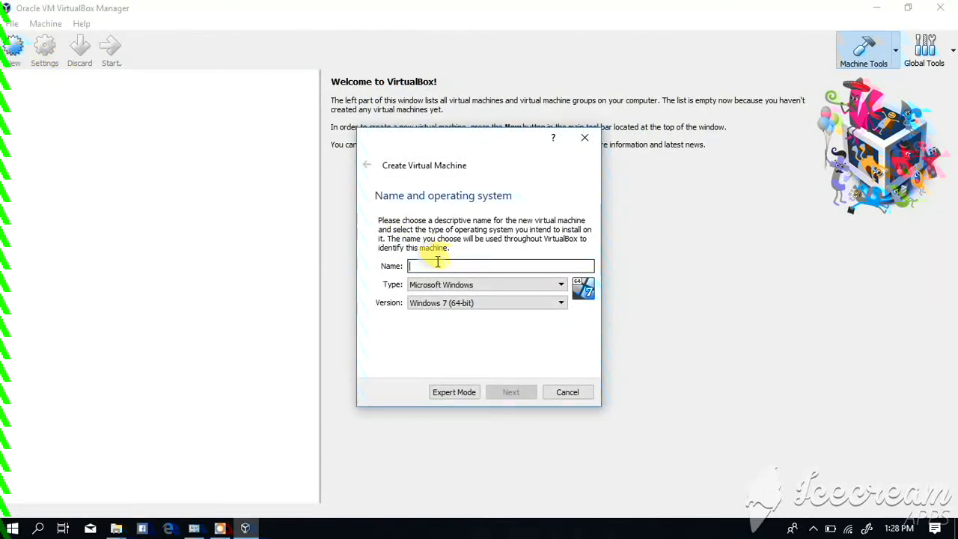
- Name the new machine ubuntu and choose Ubuntu (64-bit) as its version
text(ubuntu)
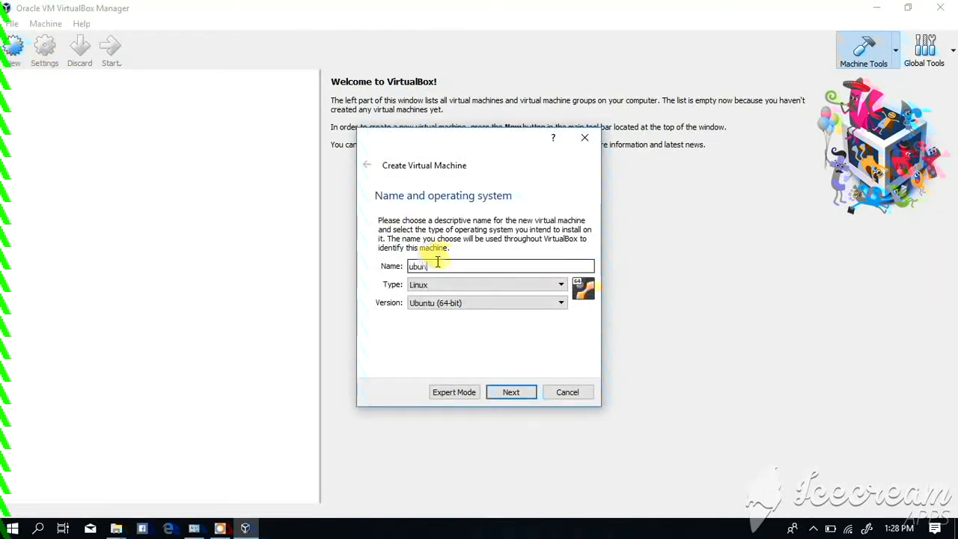
click(444, 307)
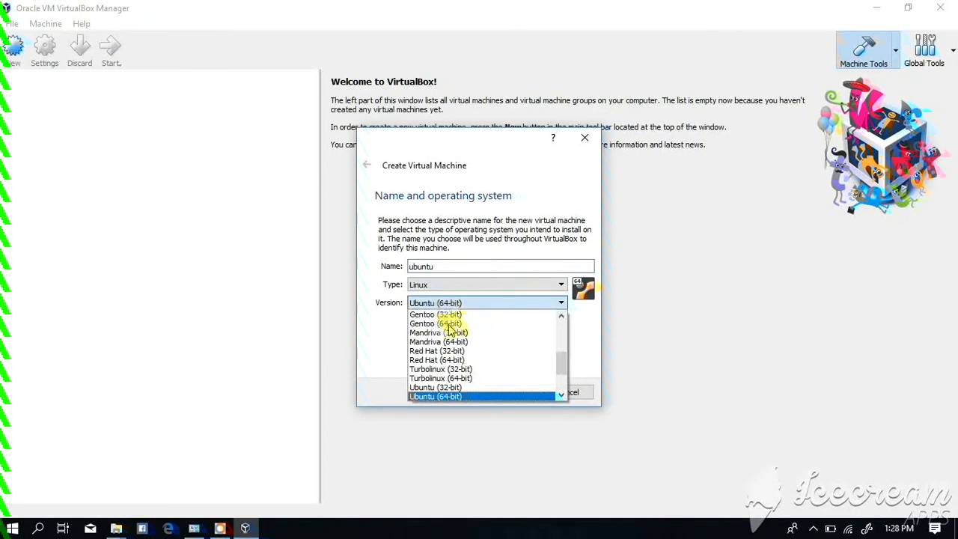
click(434, 397)
click(513, 392)
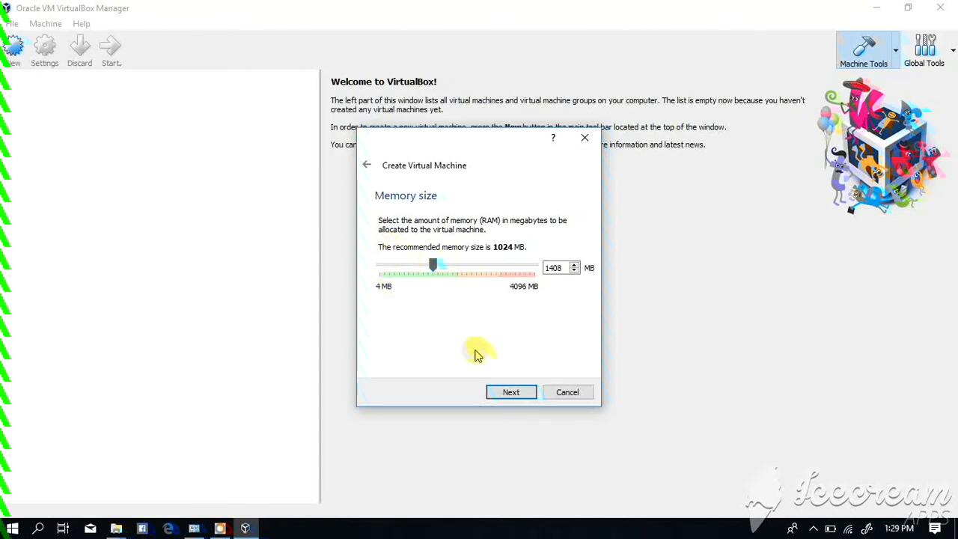
- Give it 1408 MB RAM and a new dynamically allocated VDI hard disk
click(500, 390)
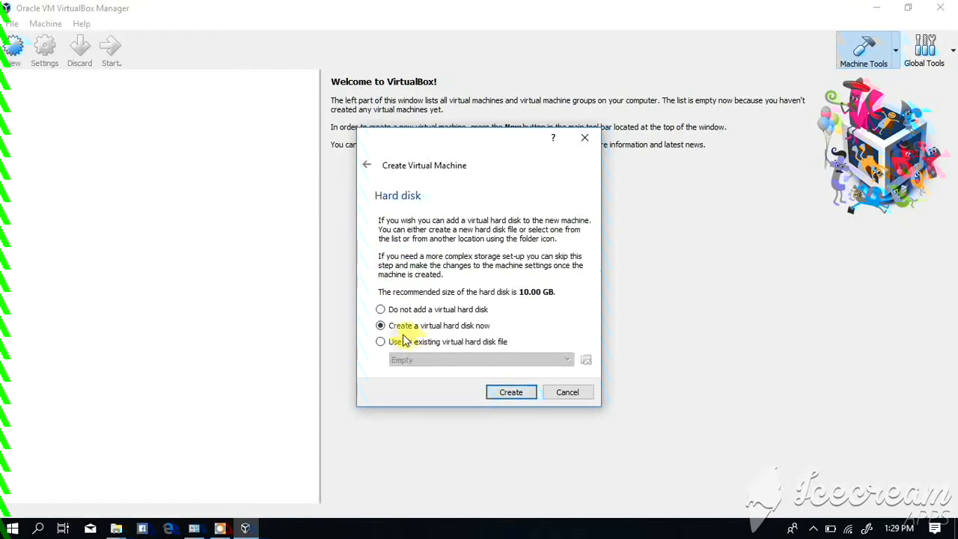
click(509, 395)
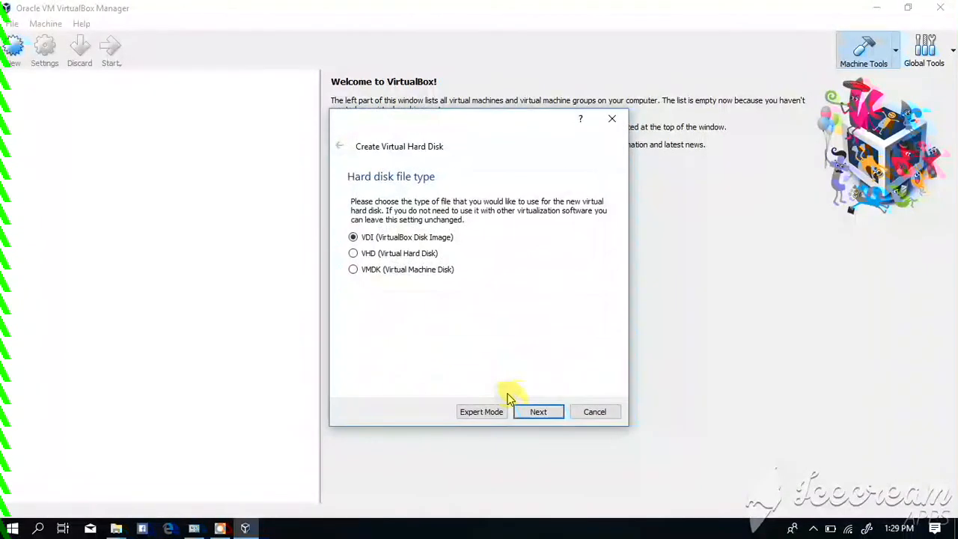
click(537, 410)
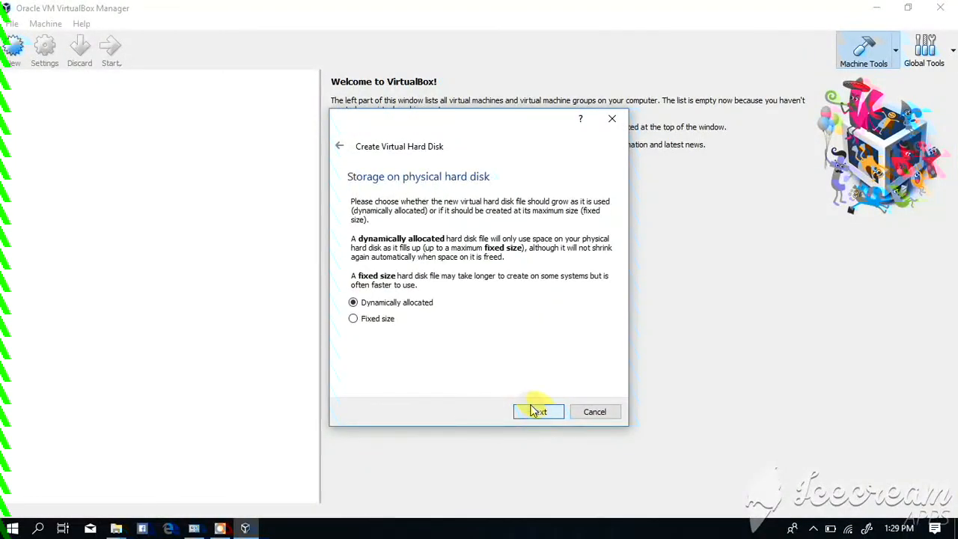
click(537, 411)
click(536, 412)
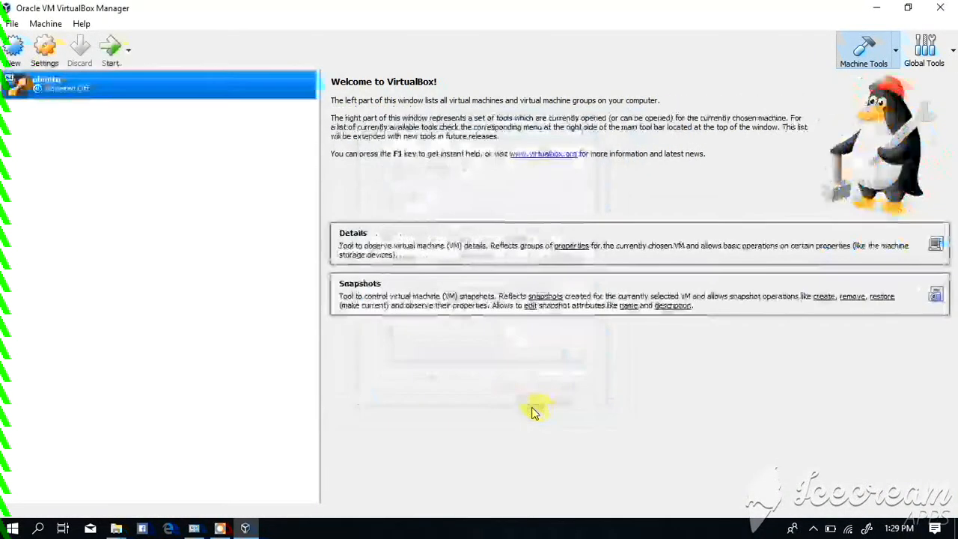
click(131, 90)
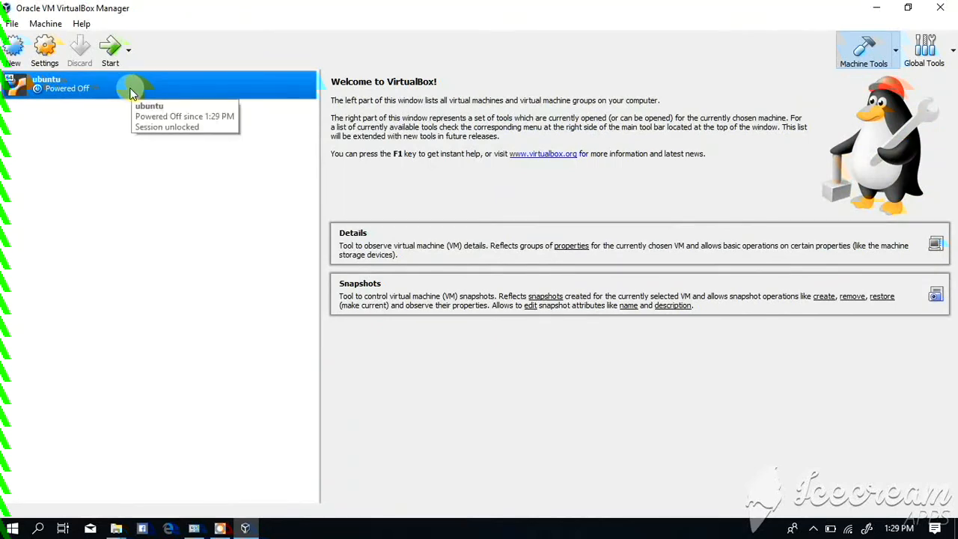
- Load ubuntu-18.04.1-desktop-amd64.iso from the Desktop into the IDE optical drive and save settings
right_click(130, 90)
click(153, 98)
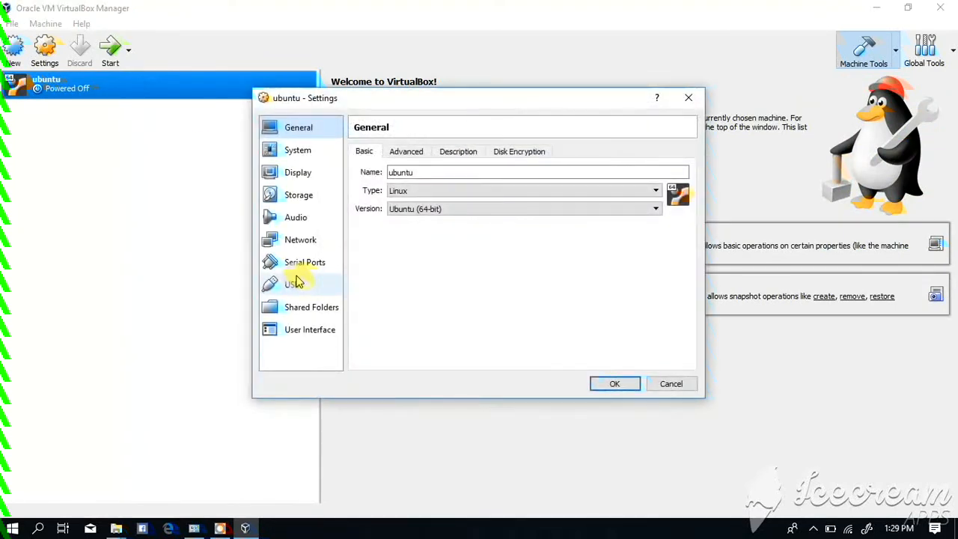
click(299, 198)
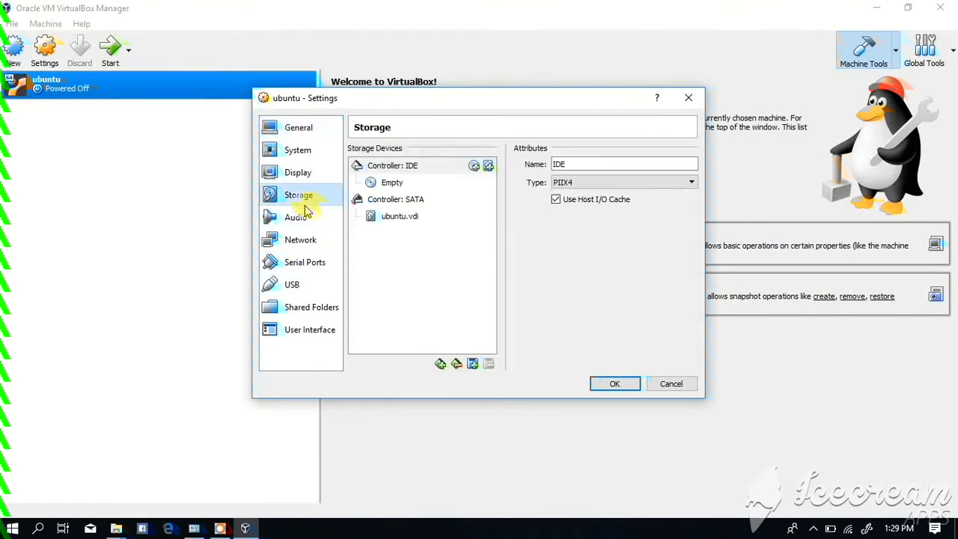
click(411, 183)
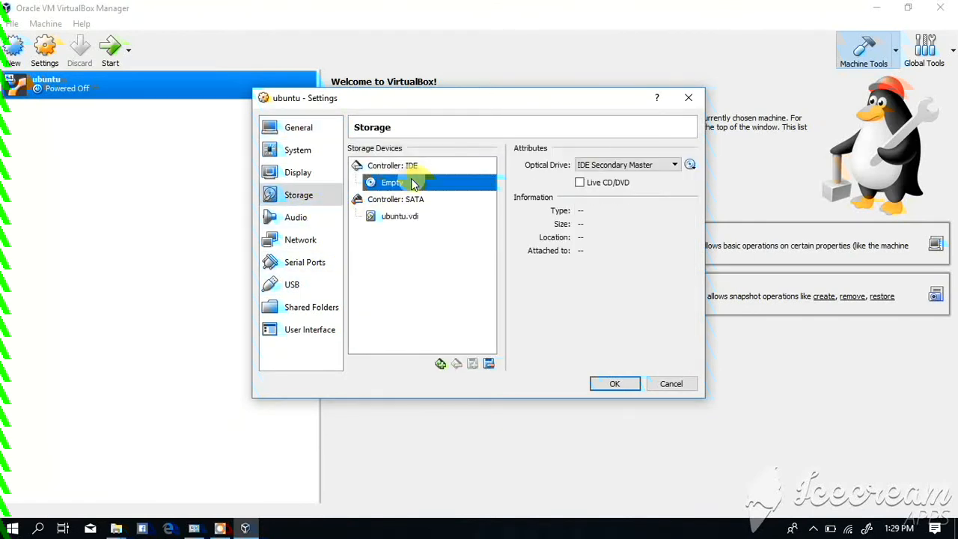
click(690, 165)
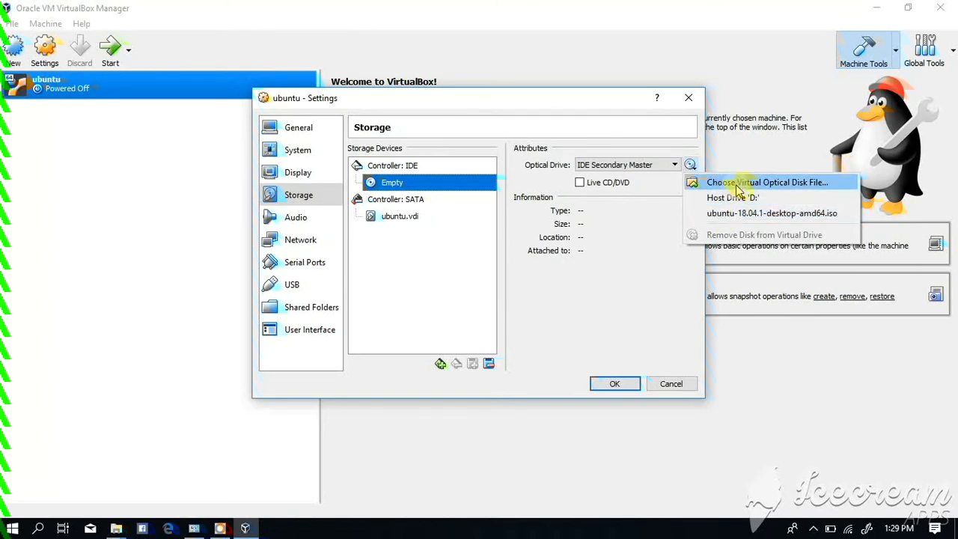
click(700, 185)
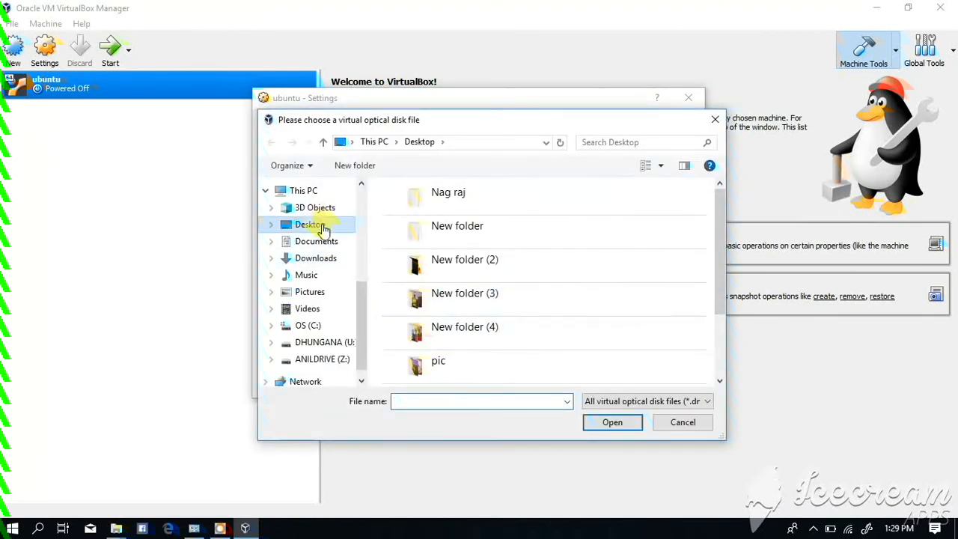
click(324, 228)
scroll(493, 301, down, 1)
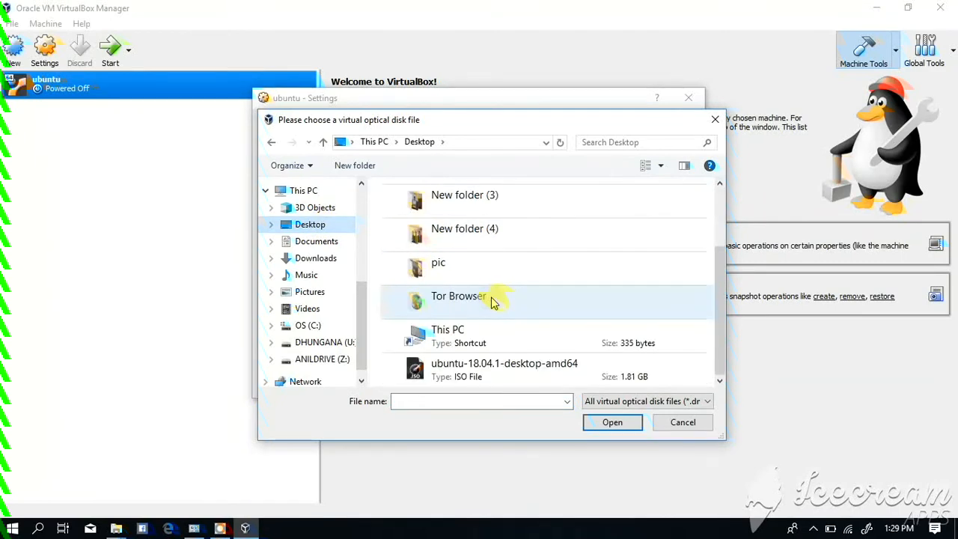
click(528, 370)
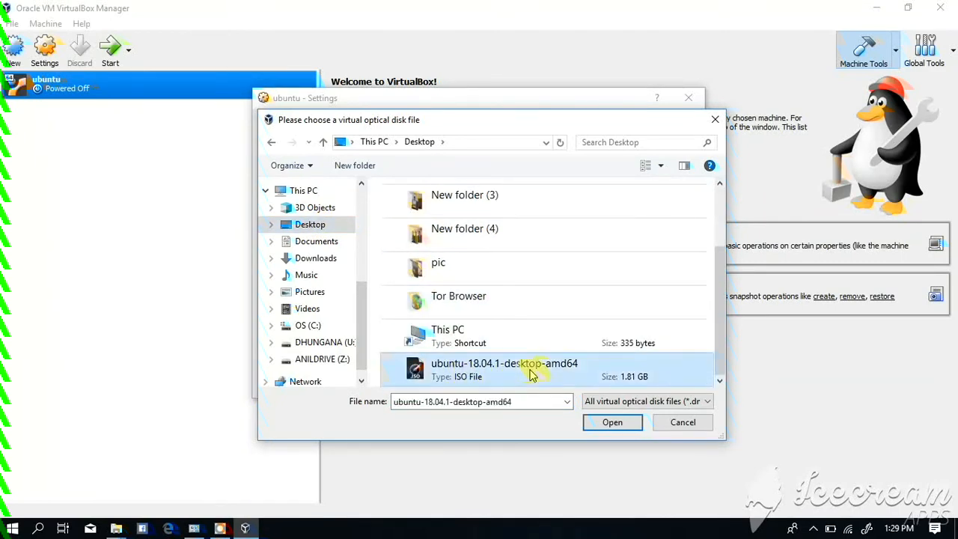
click(597, 425)
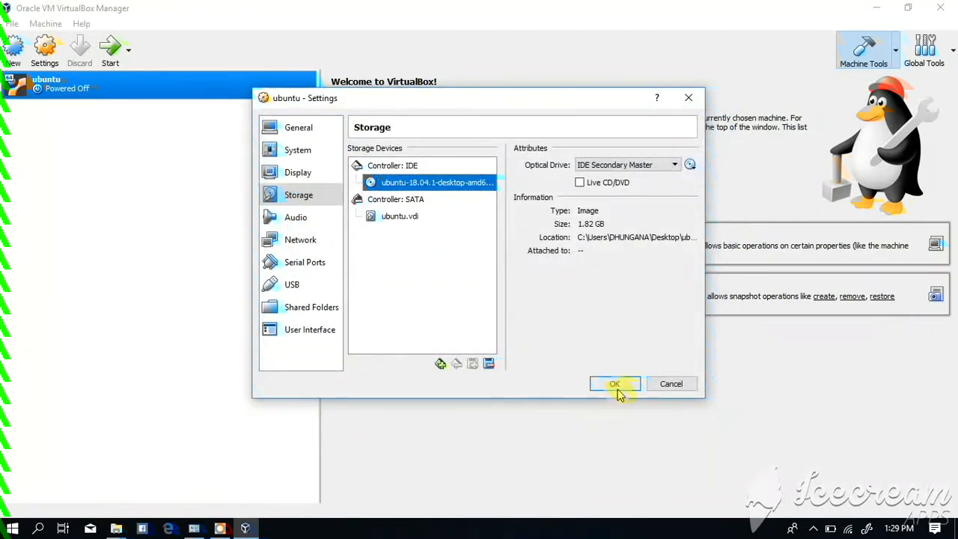
click(616, 385)
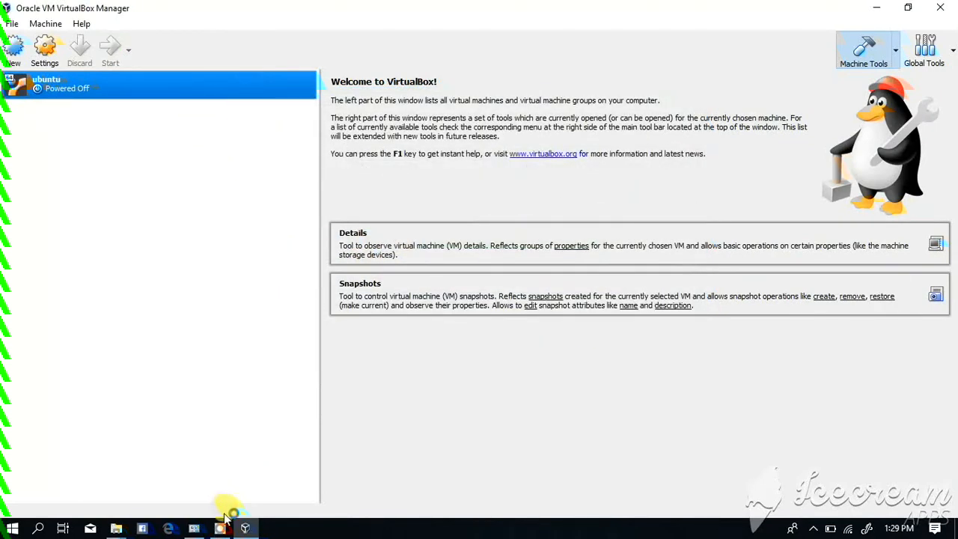
- Start the ubuntu VM, dismiss the auto capture keyboard notice and maximize its window
click(224, 529)
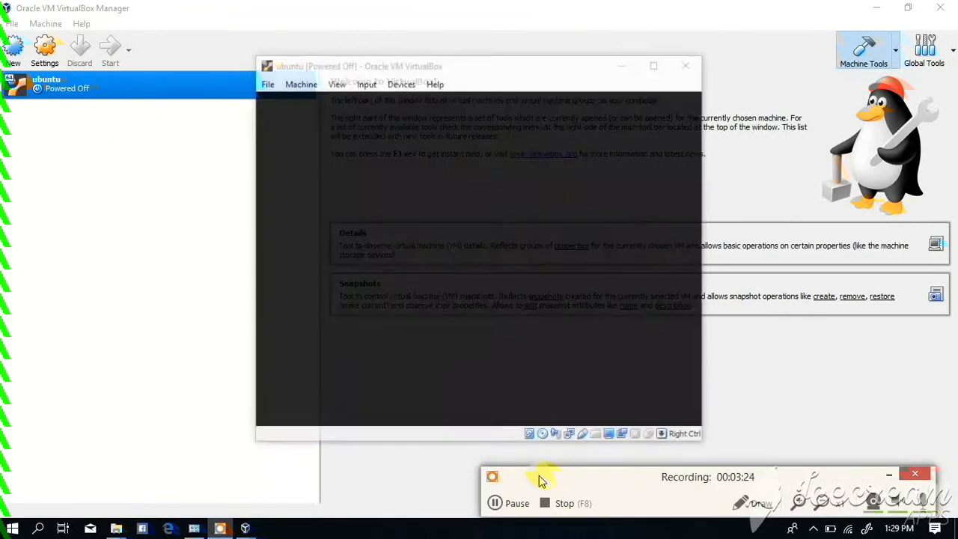
drag(541, 479, 762, 508)
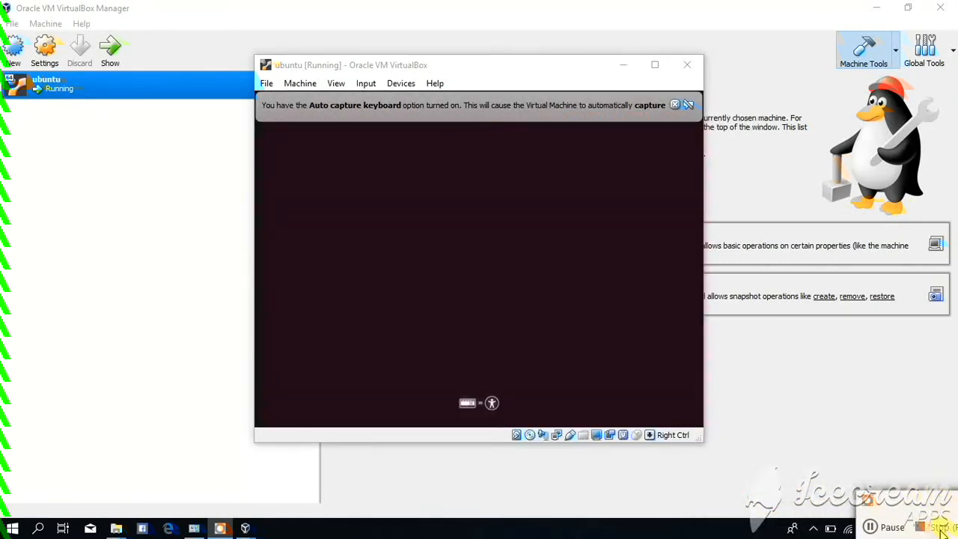
click(675, 106)
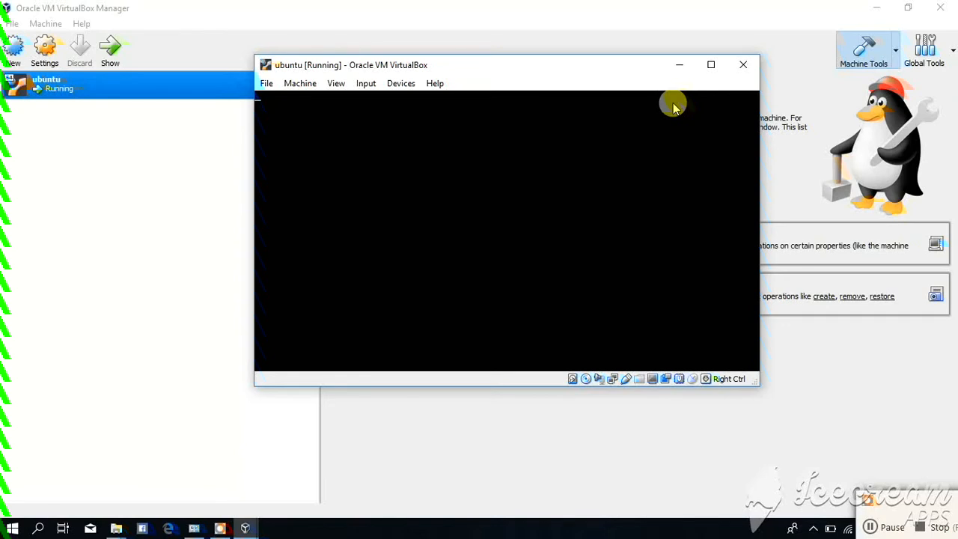
click(886, 528)
click(721, 64)
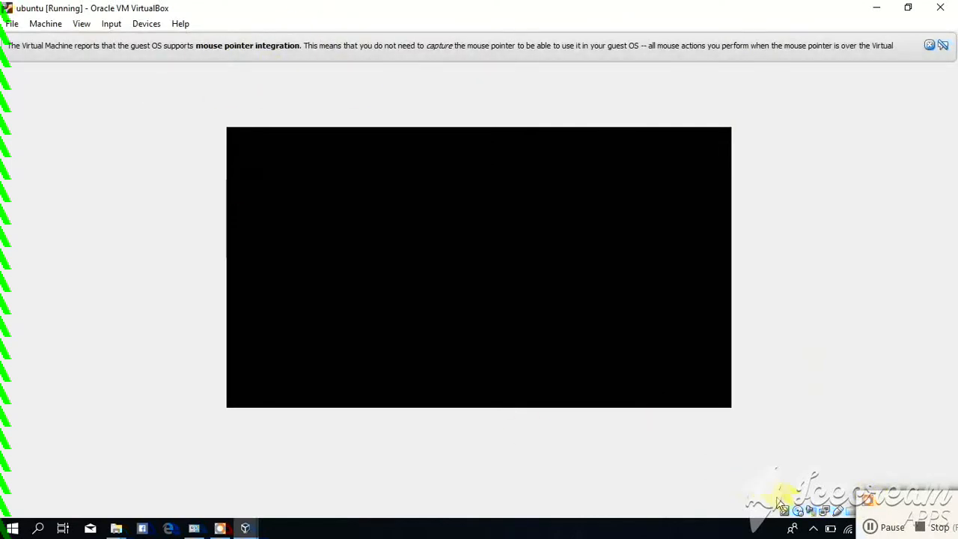
- Dismiss the mouse pointer integration notice while the VM boots to Ubuntu's installer Welcome screen
click(873, 528)
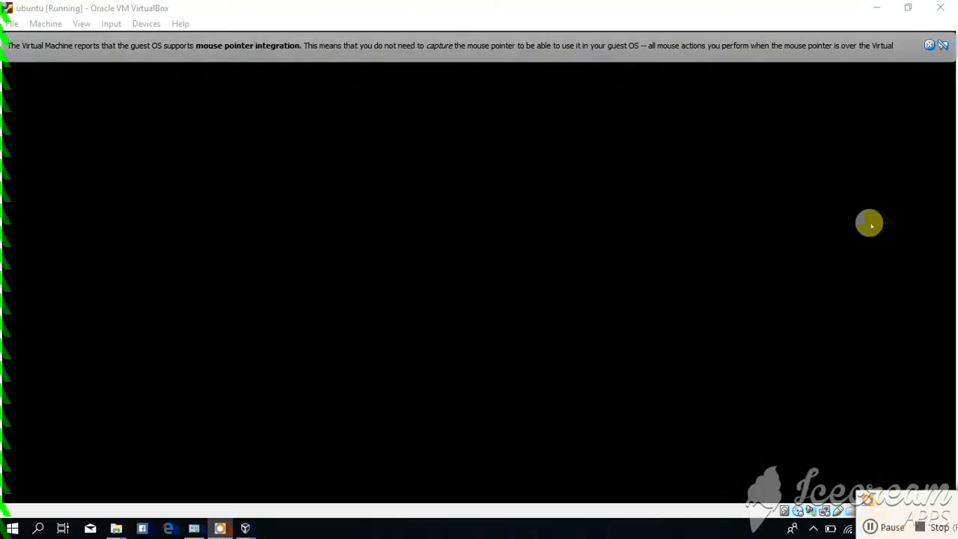
click(929, 44)
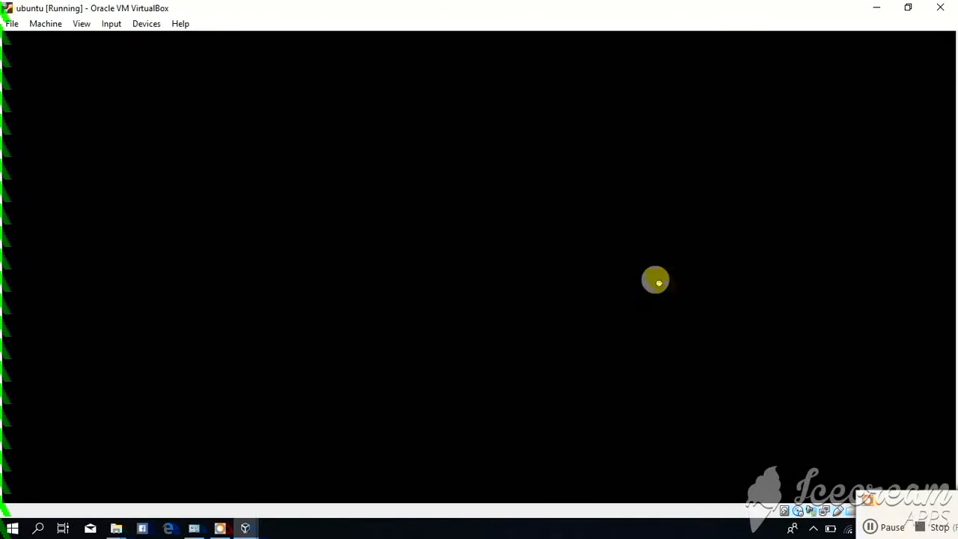
click(889, 526)
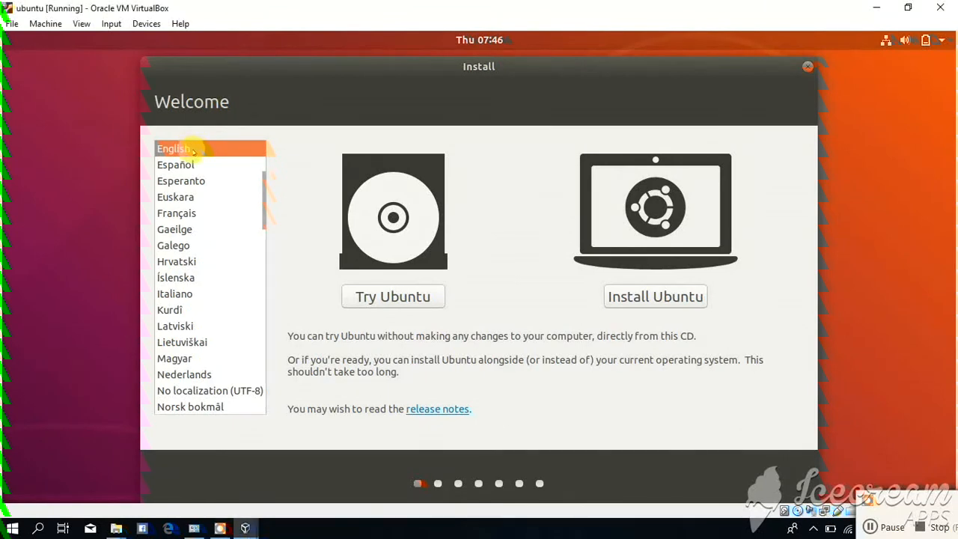
- Start the Ubuntu install in English, keeping the English (US) keyboard layout and Normal installation
click(620, 285)
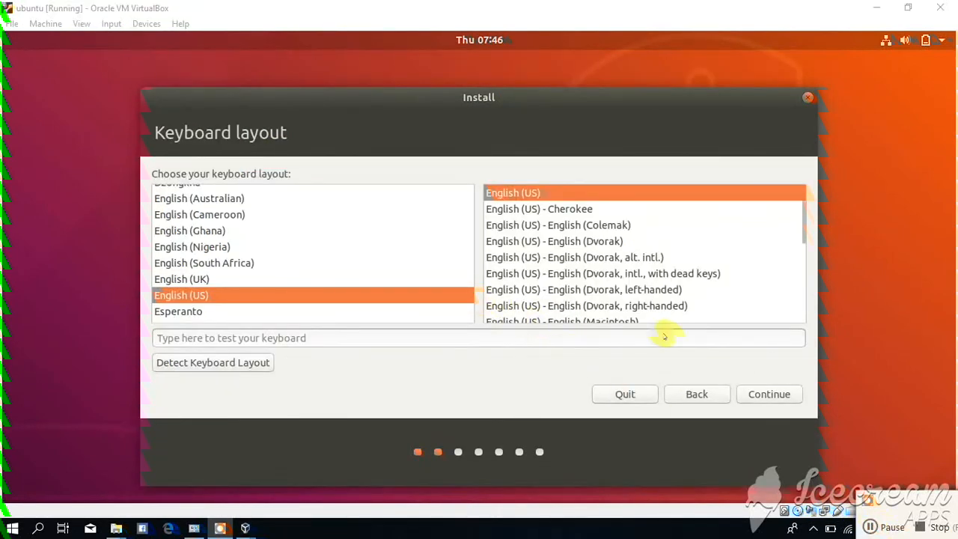
click(742, 387)
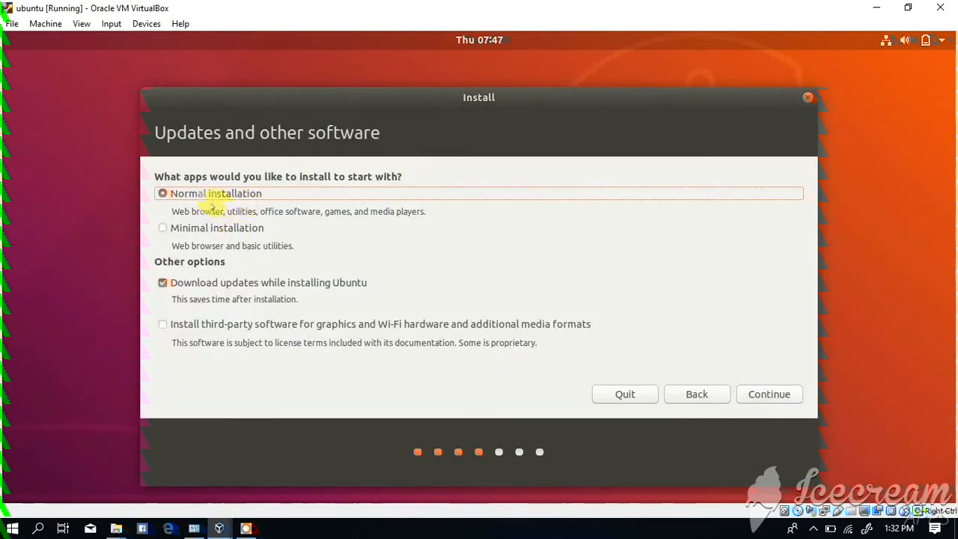
click(758, 389)
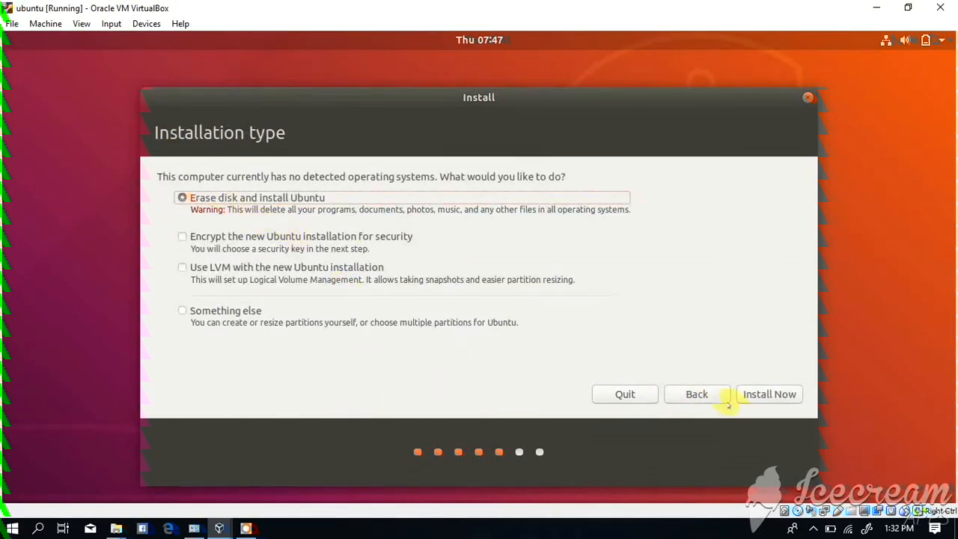
- Choose Erase disk and install Ubuntu, and confirm writing the partition changes to disk
click(748, 396)
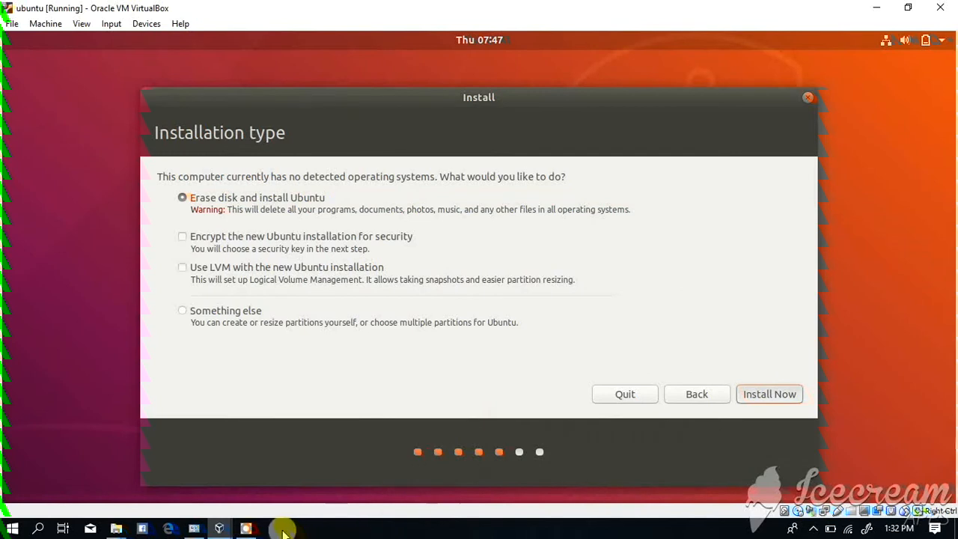
click(250, 527)
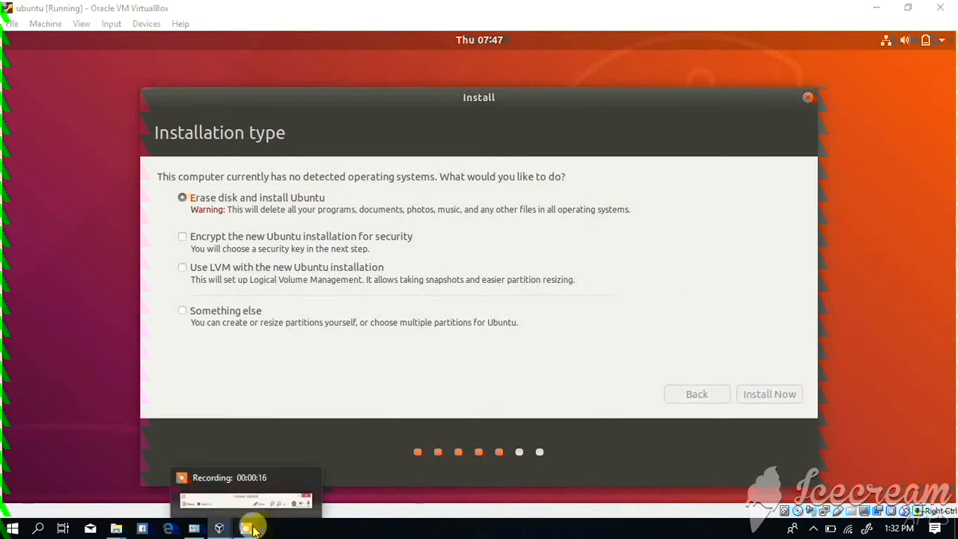
drag(638, 483, 955, 505)
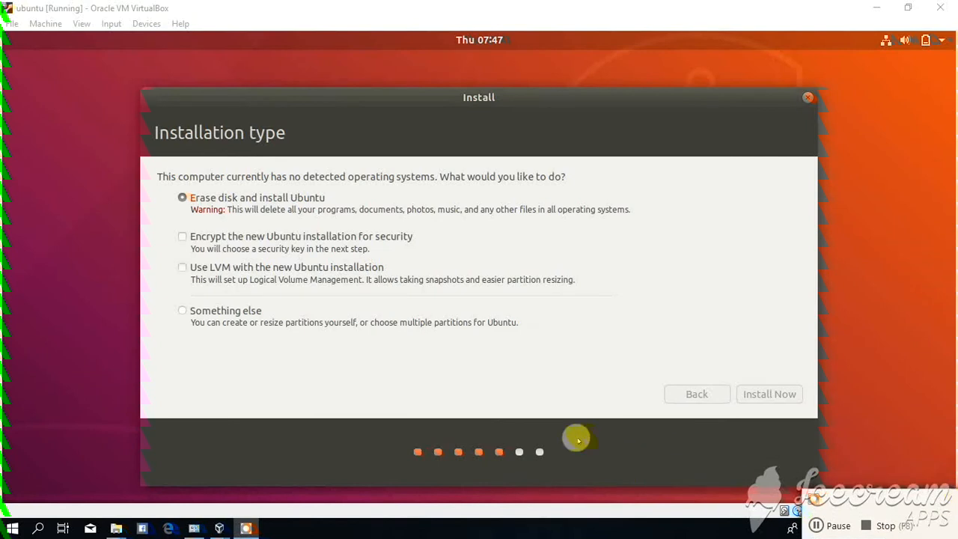
click(823, 528)
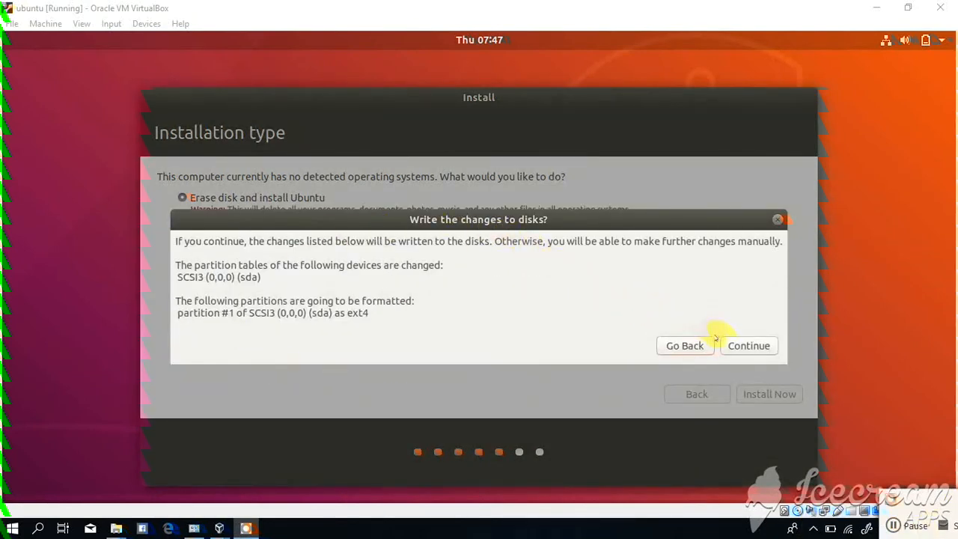
click(738, 347)
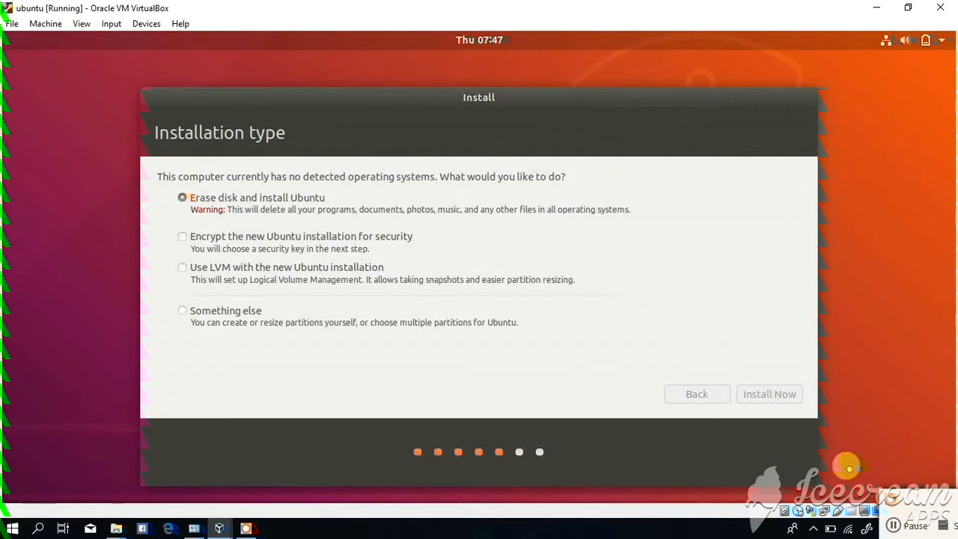
- Accept Kathmandu as the time zone location
click(913, 527)
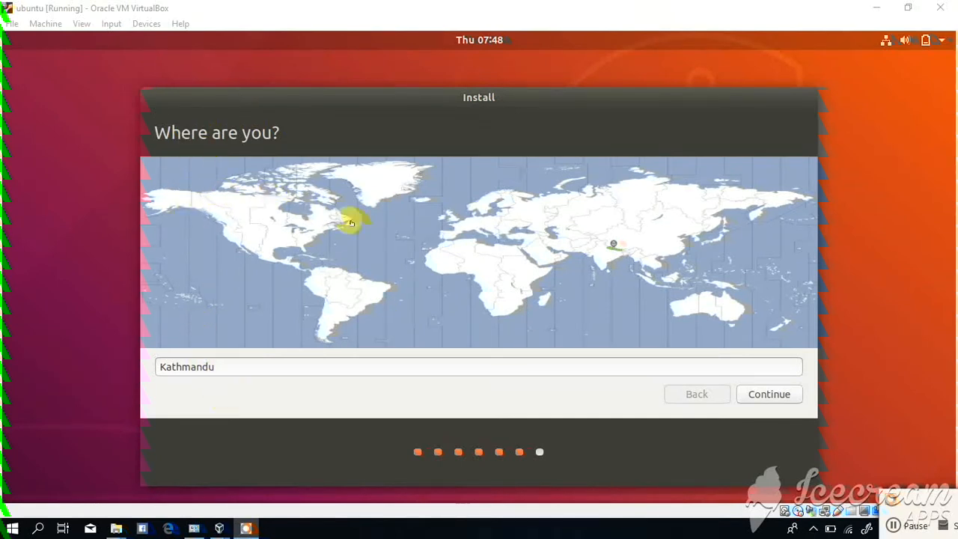
click(769, 400)
click(767, 397)
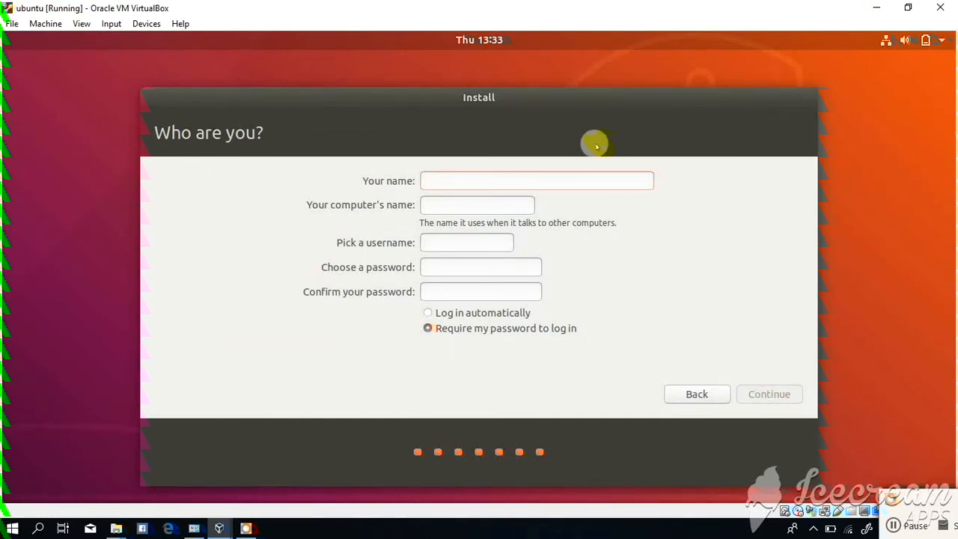
- Enter 'teachsoftware' as the name on the Who are you? page, fixing typos
text(teach)
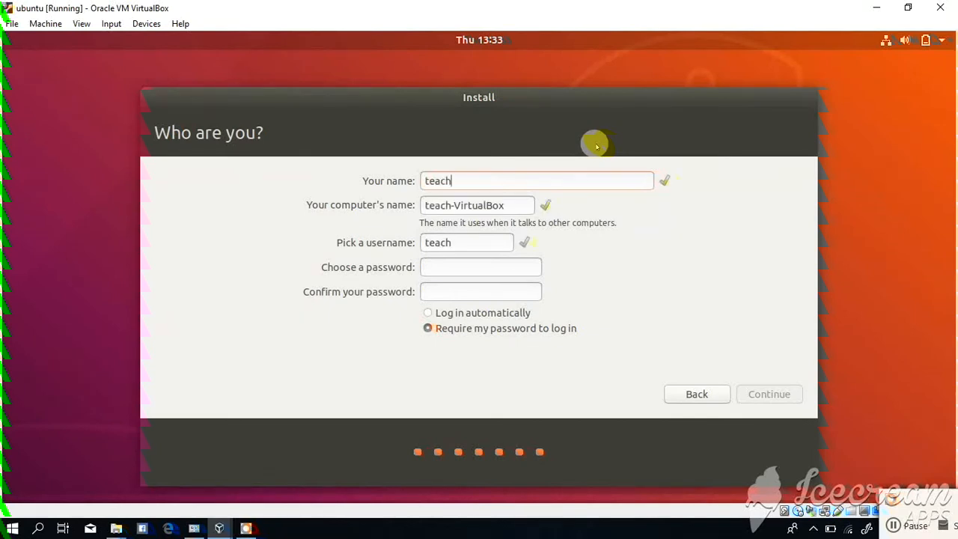
text(softe)
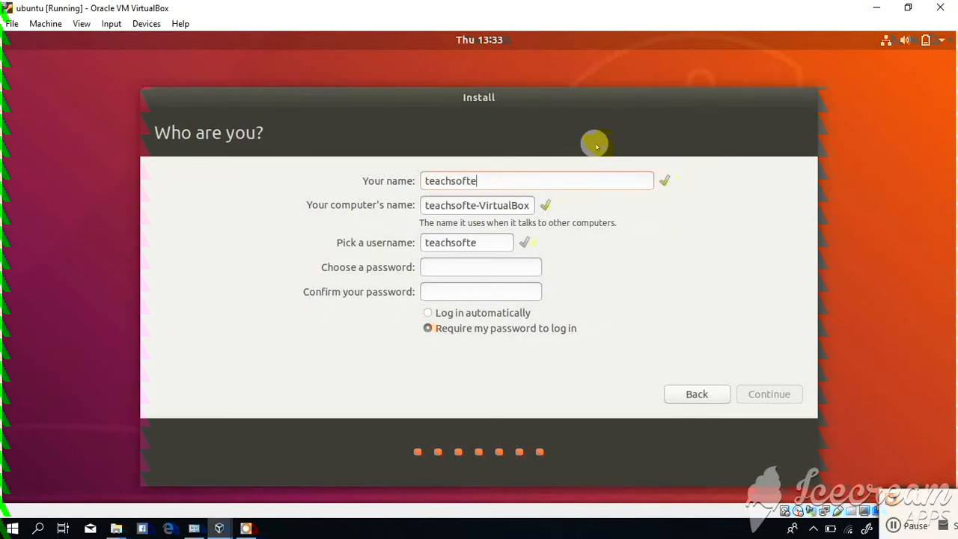
key(BackSpace)
text(wai)
key(BackSpace)
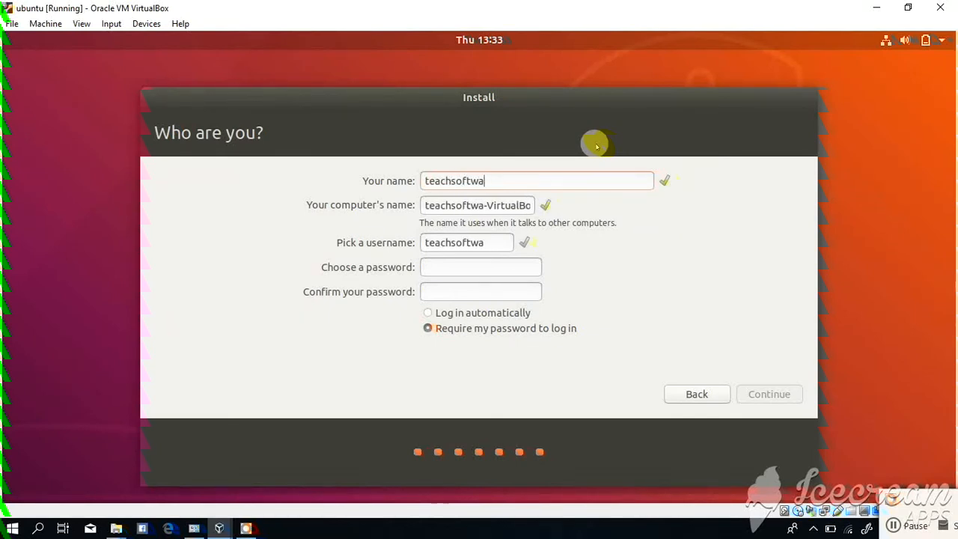
text(re)
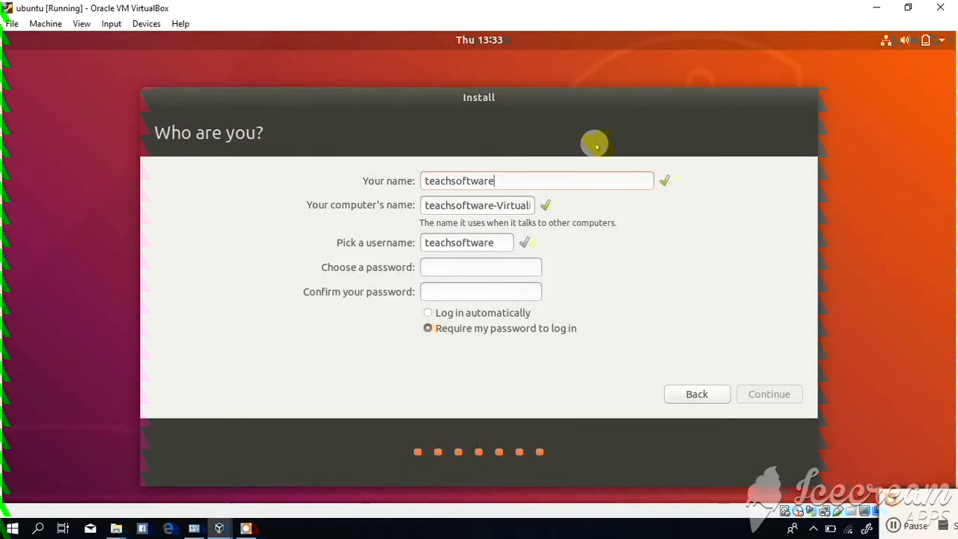
- Enter and confirm the account password, then submit to start copying files
click(452, 261)
text(123456)
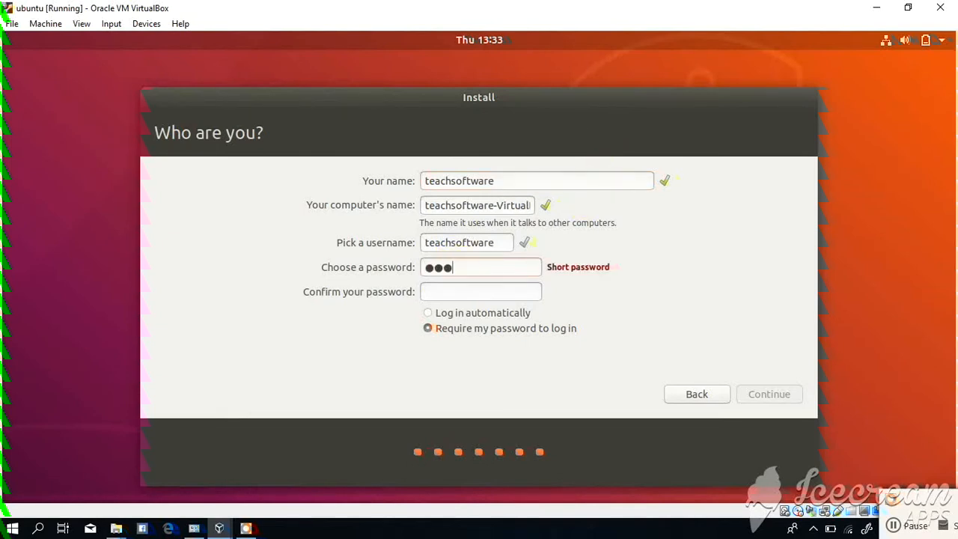
text(7890)
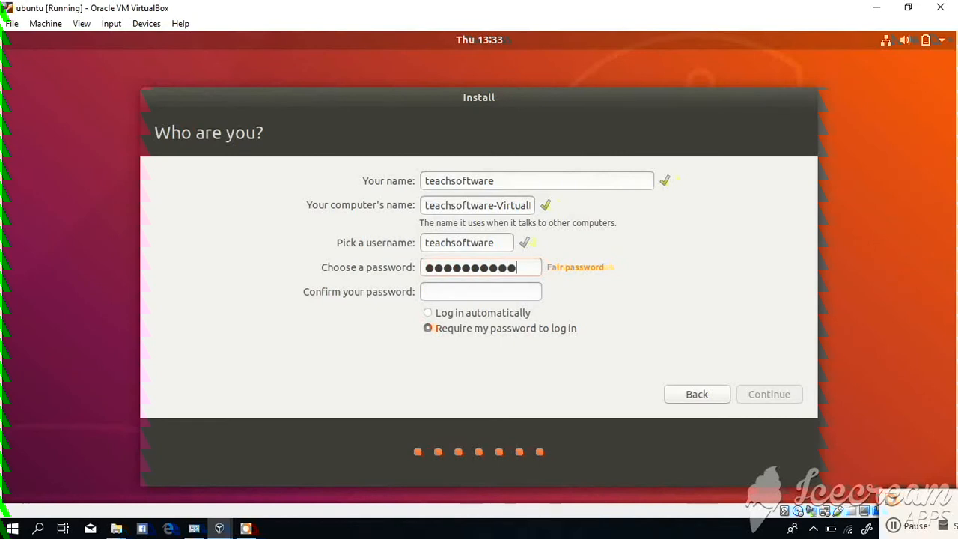
click(465, 287)
text(1234567890)
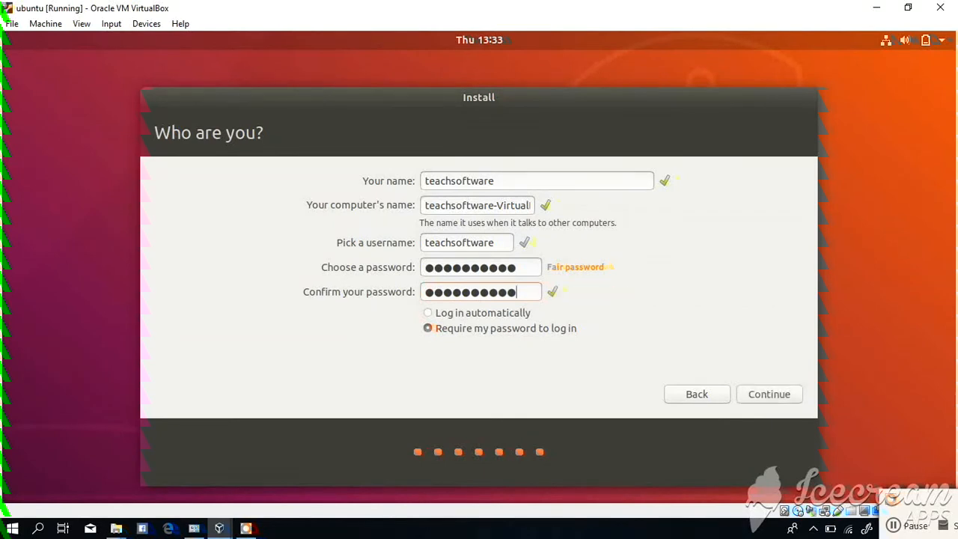
click(771, 392)
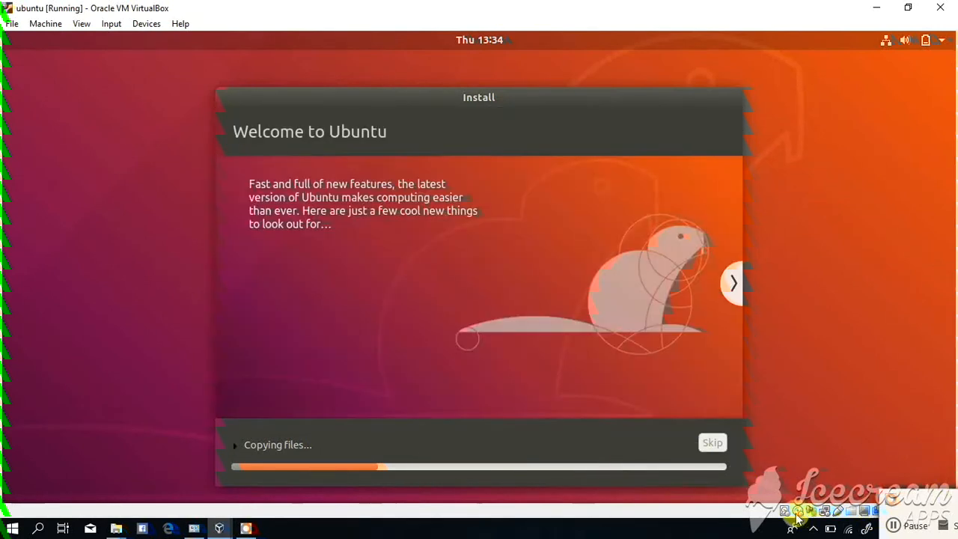
- Wait for the installation to finish, then choose Restart Now
click(906, 528)
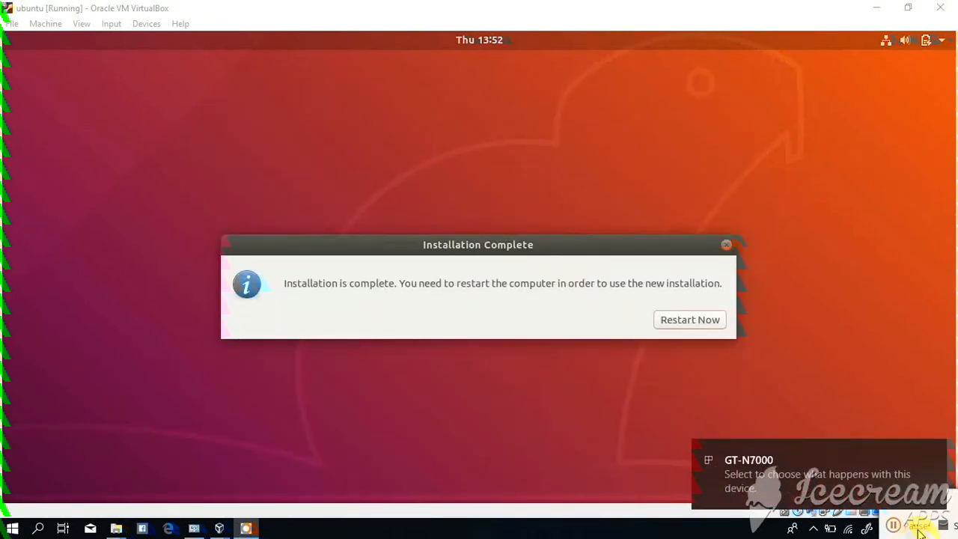
click(683, 318)
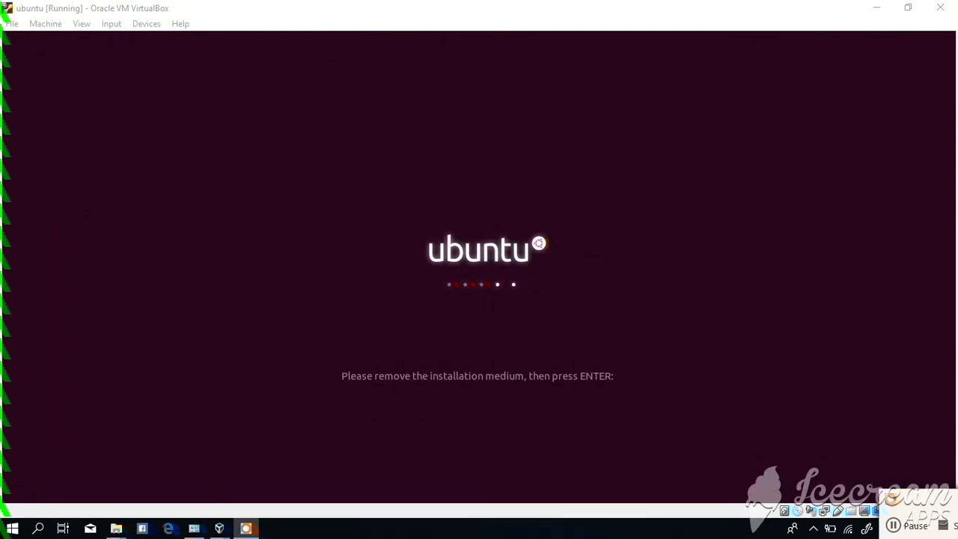
- Continue past the remove-medium prompt and dismiss the mouse-integration notice until the login screen appears
click(903, 529)
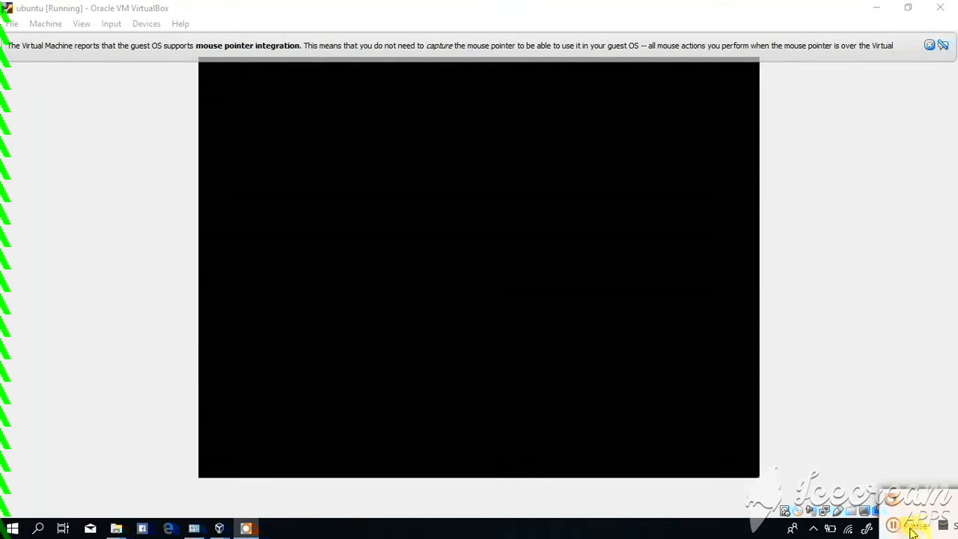
click(930, 47)
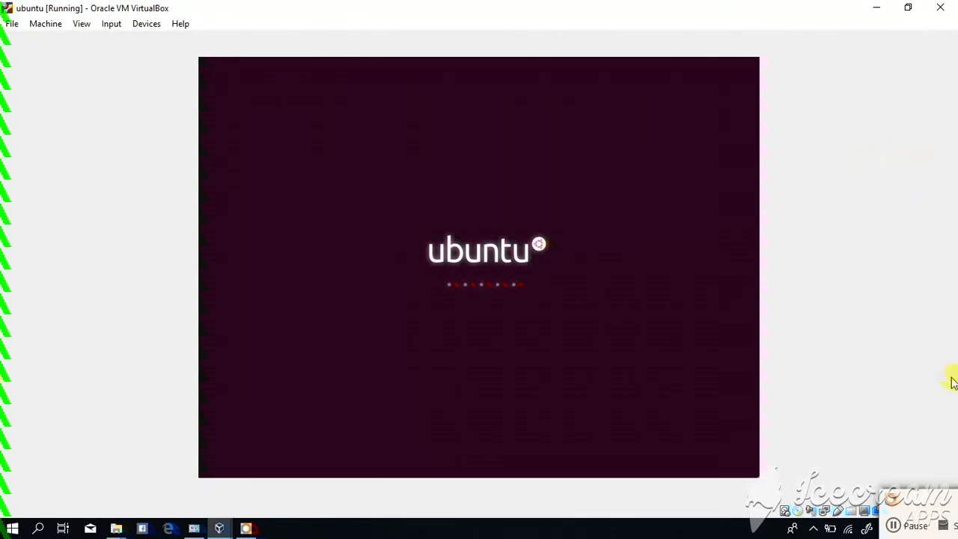
click(897, 528)
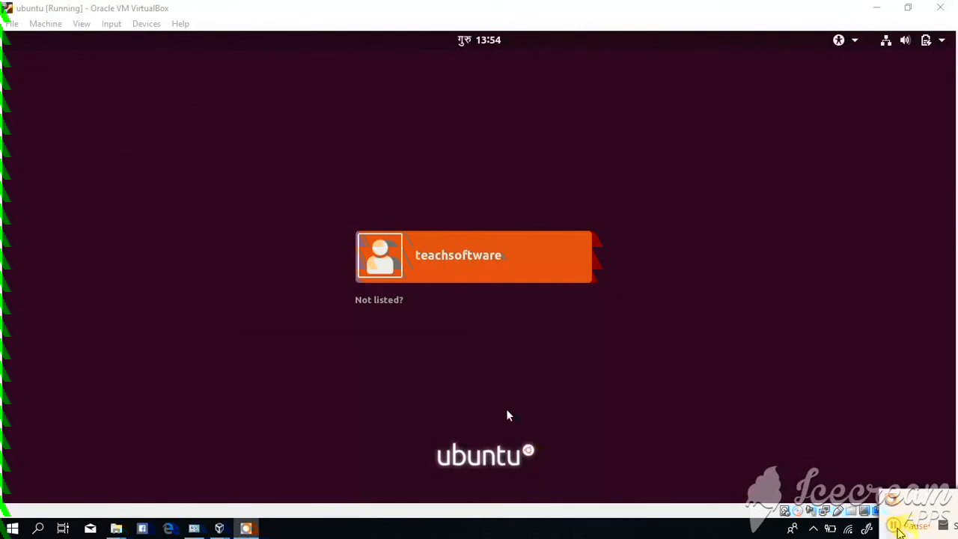
- Sign in to the teachsoftware account with its password
click(474, 236)
text(●●●●●●●●●●●)
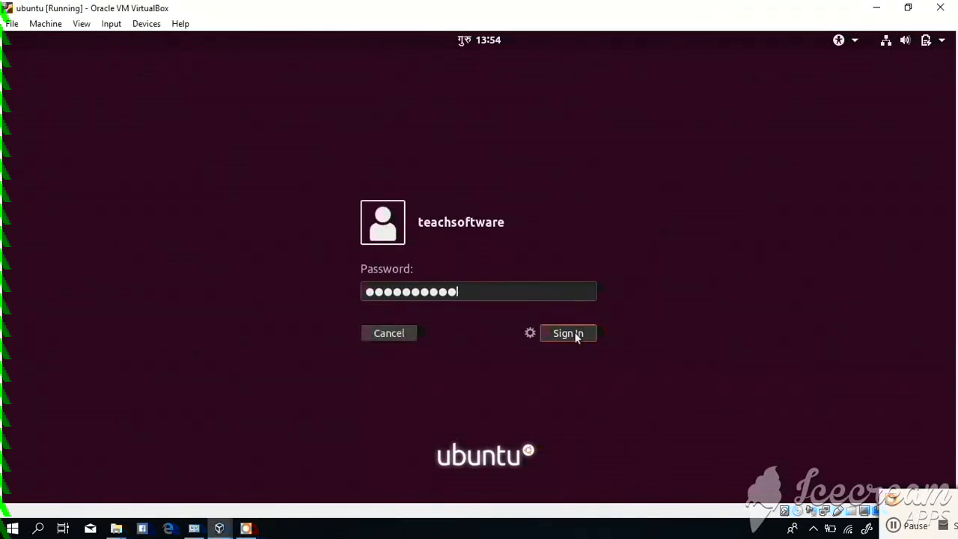
click(575, 334)
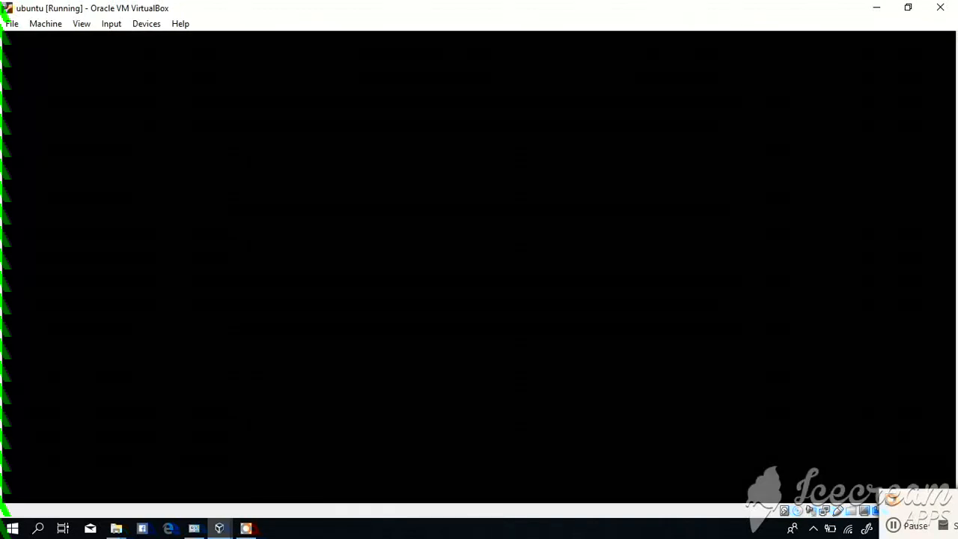
click(915, 527)
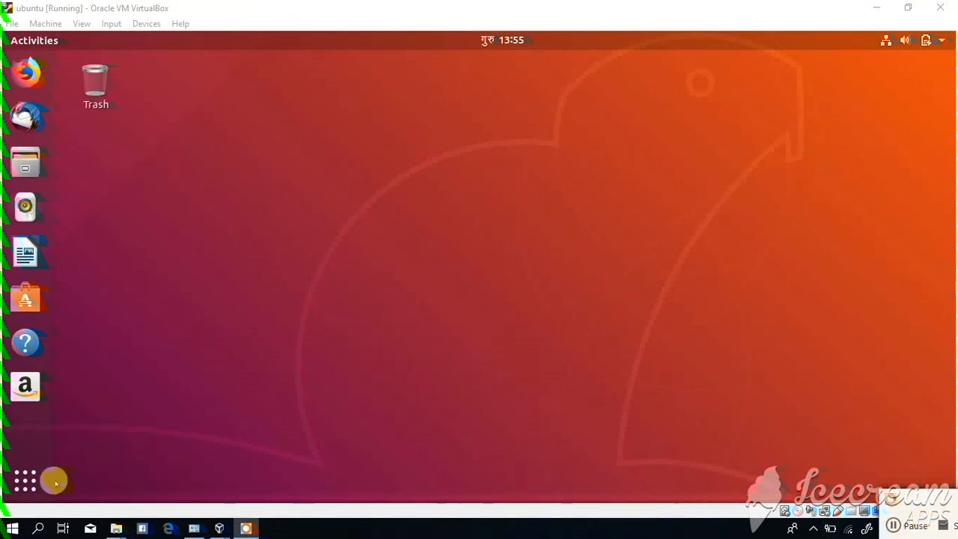
- Open Show Applications from the Ubuntu dock to display the app grid
click(22, 477)
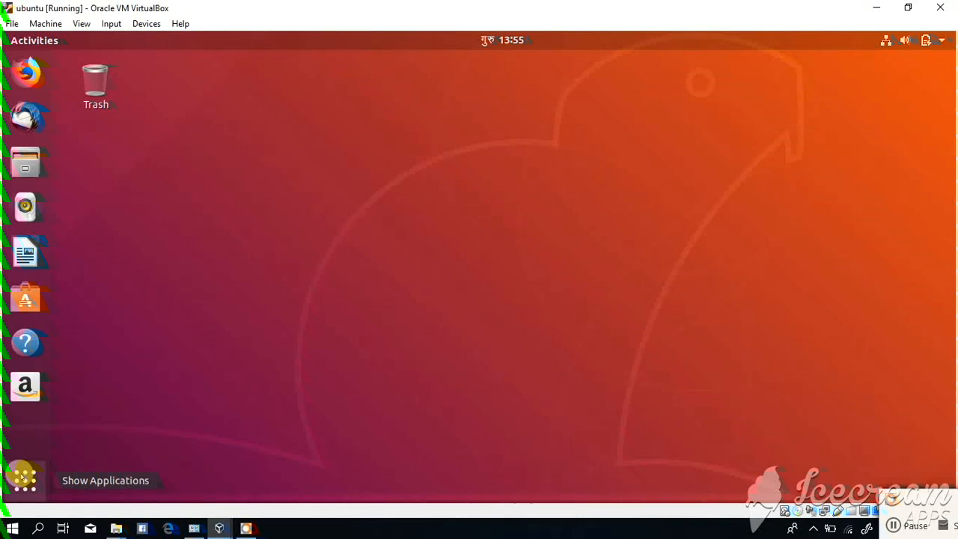
click(23, 477)
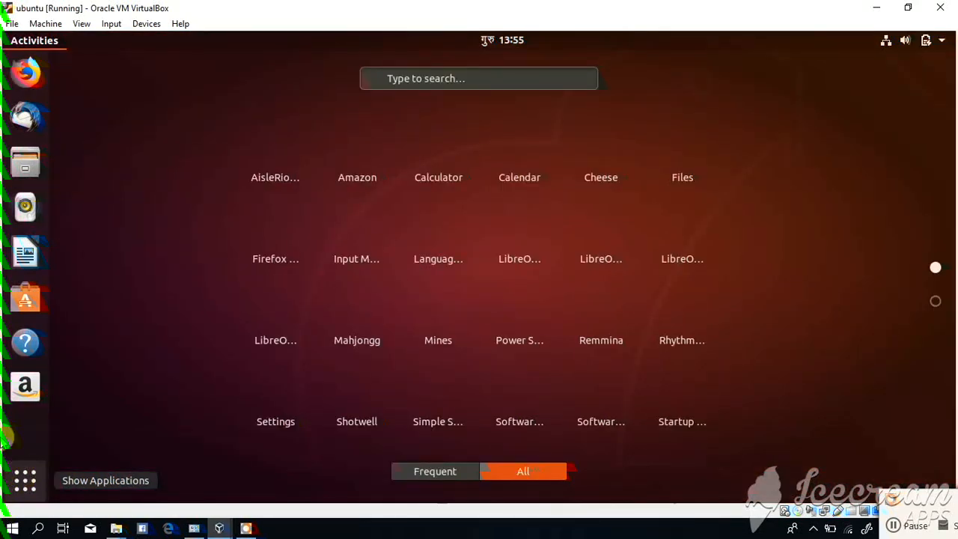